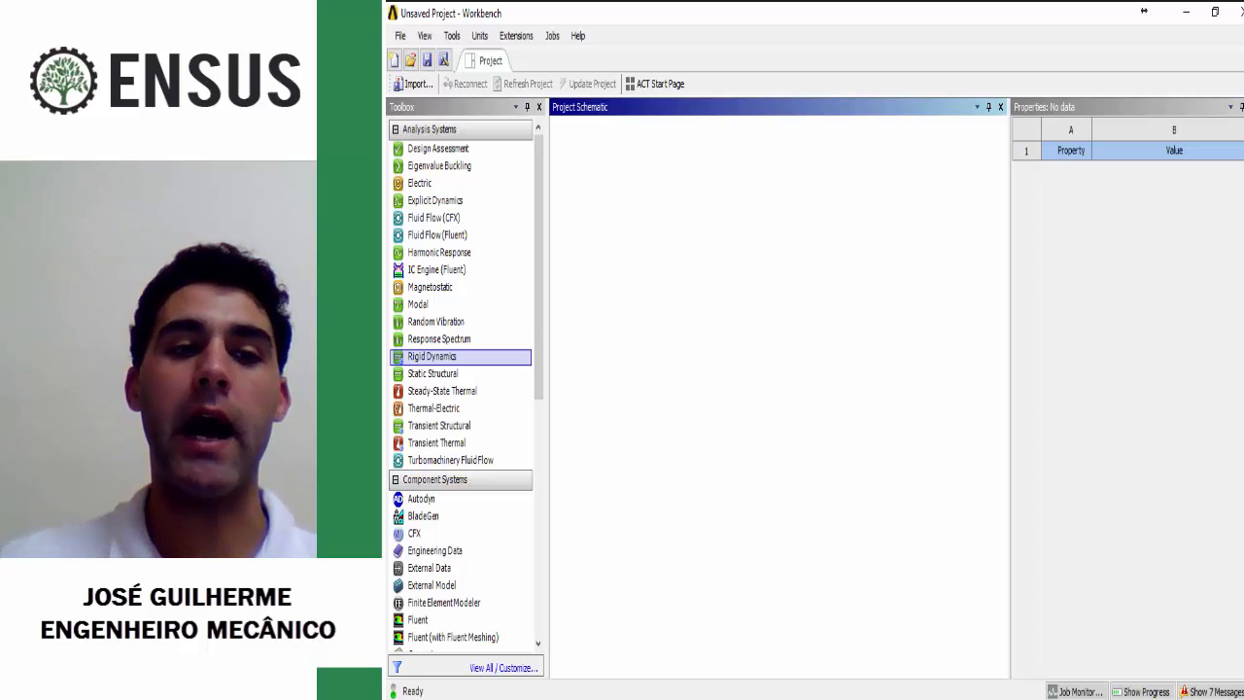
Step: Add a standalone Static Structural system to the project schematic and open its Engineering Data
drag(433, 374, 625, 206)
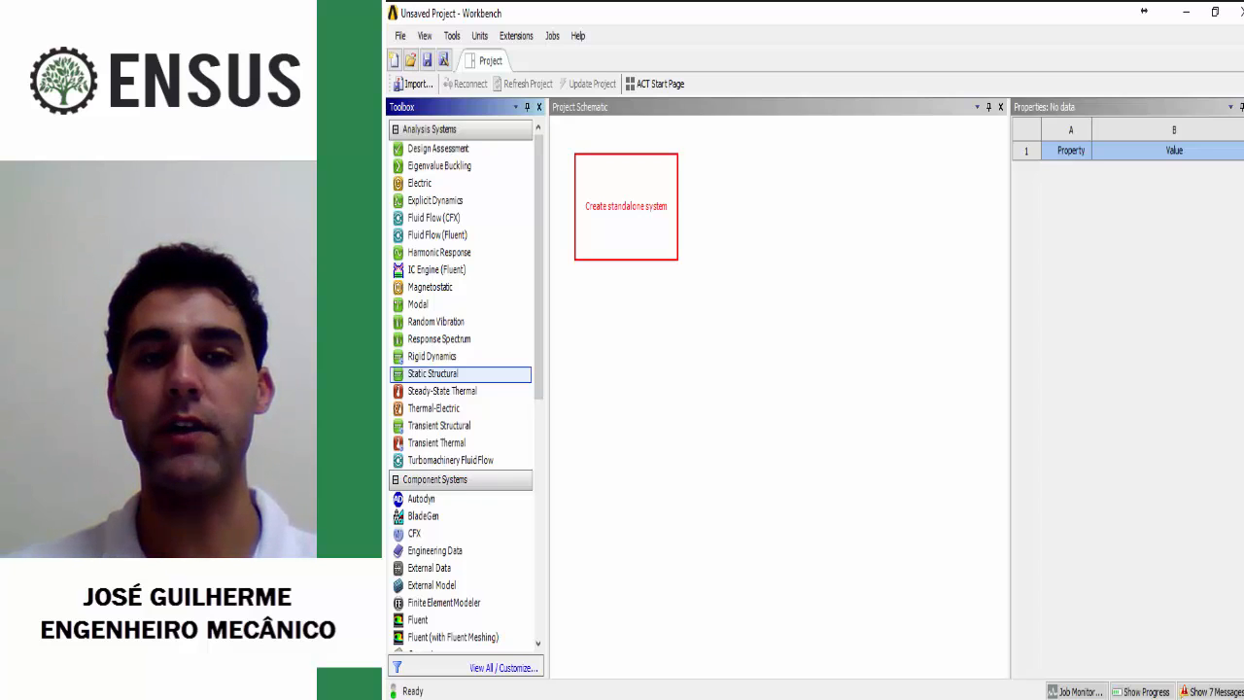
drag(626, 206, 626, 206)
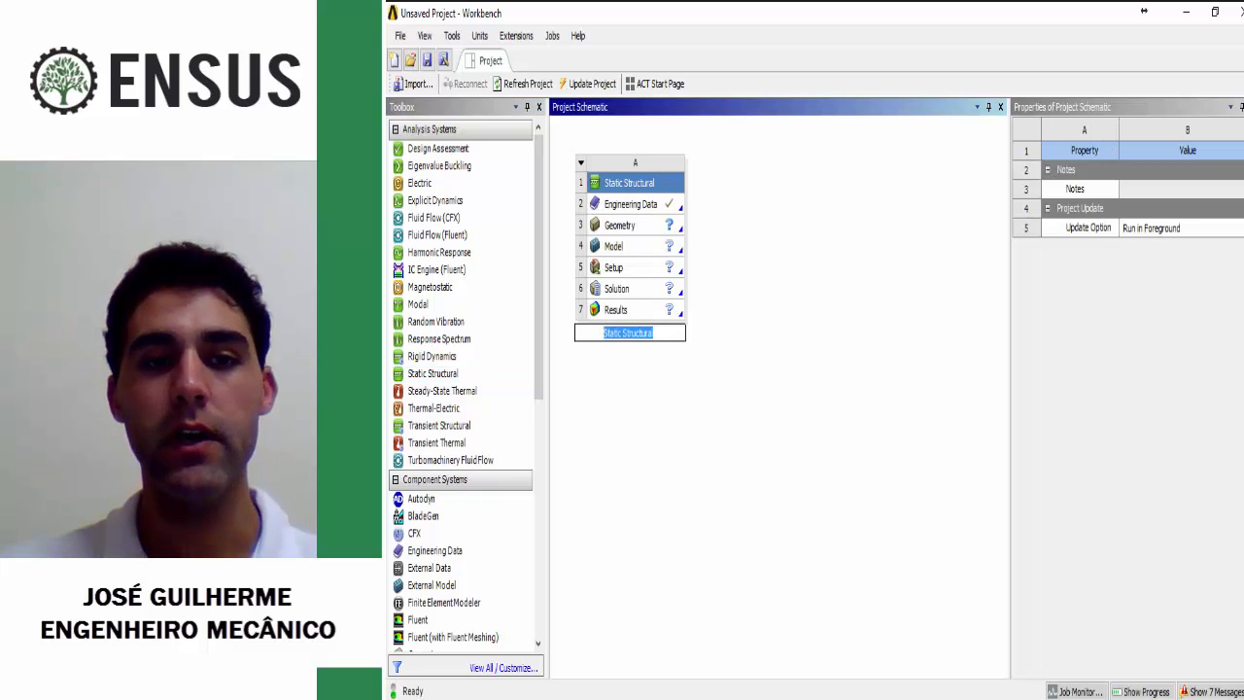
click(627, 205)
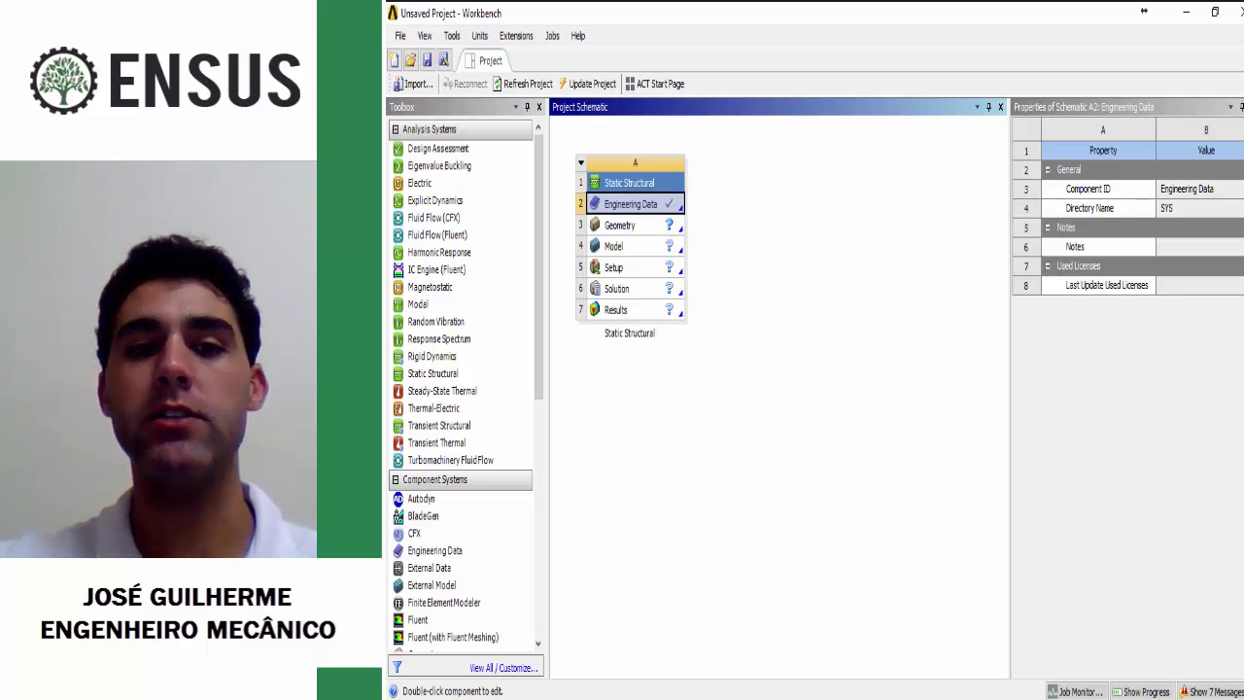
double_click(630, 204)
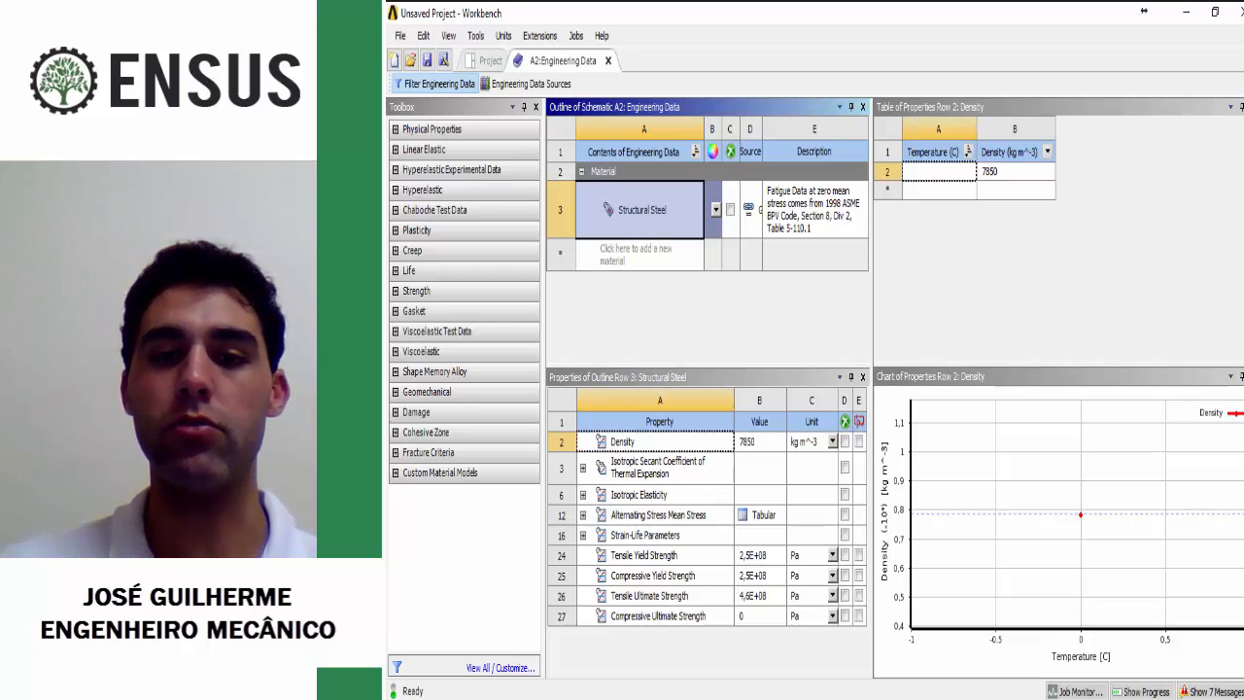
Step: Change the units of Structural Steel's tensile yield, compressive yield and tensile ultimate strength to MPa
drag(871, 282, 989, 282)
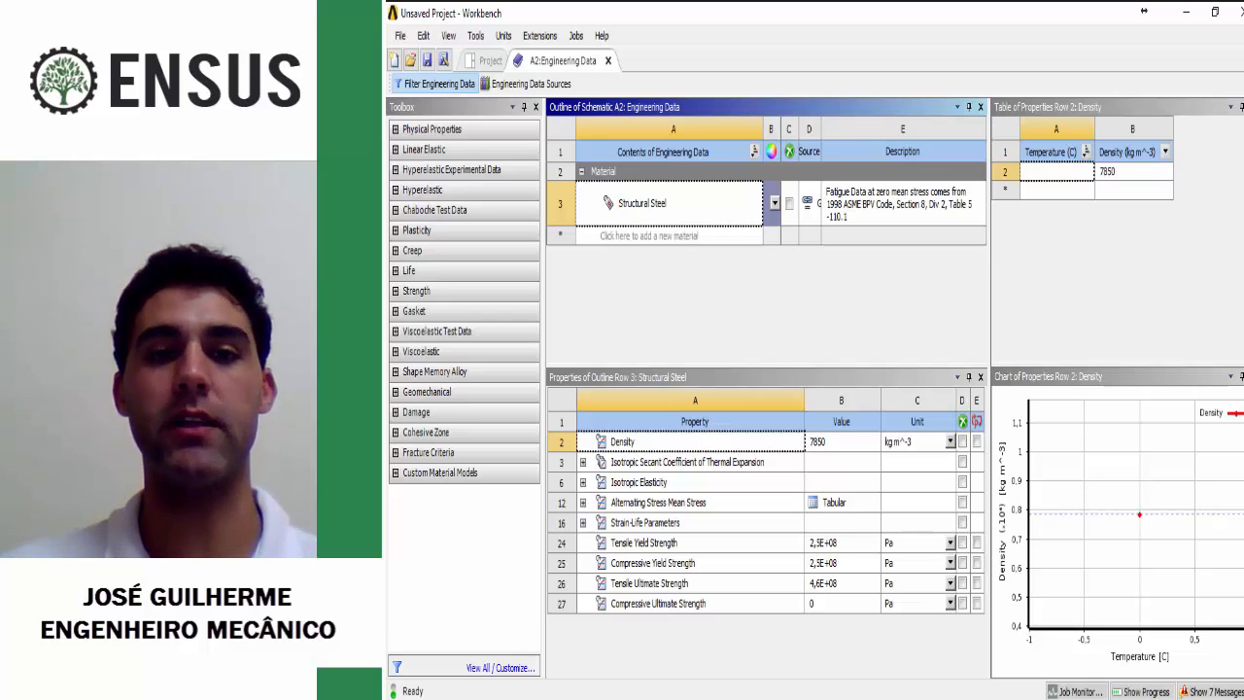
click(669, 203)
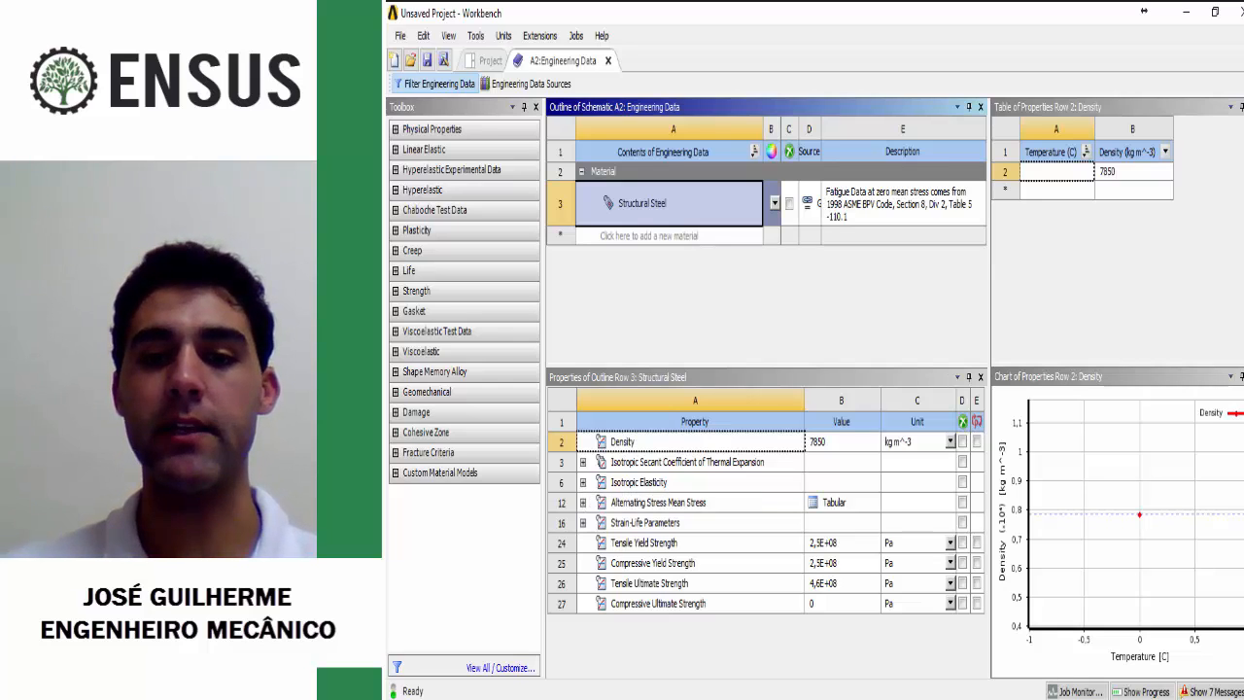
click(951, 544)
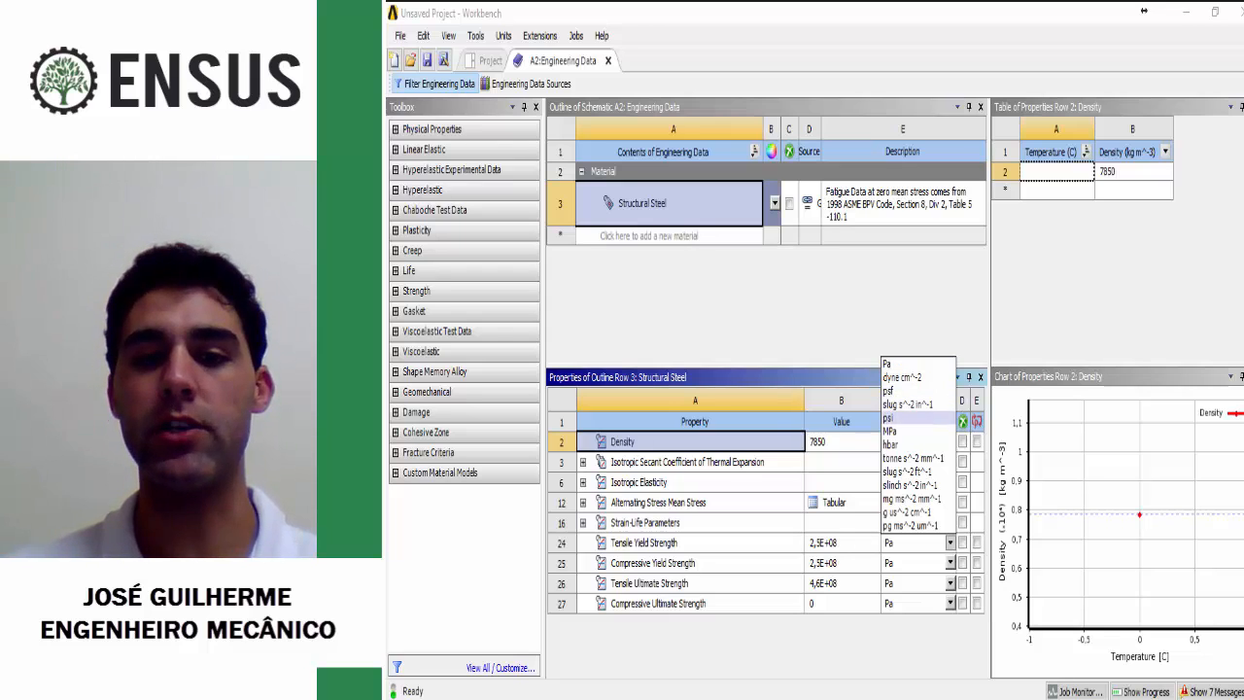
click(889, 431)
click(949, 562)
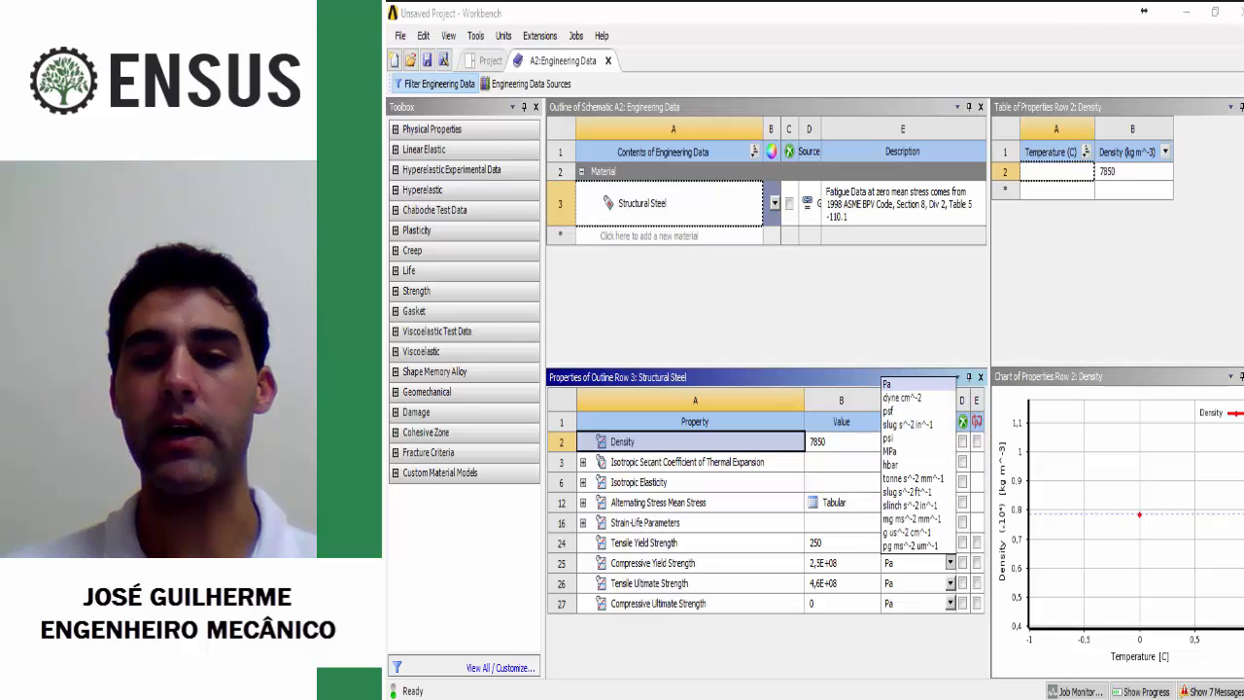
click(889, 451)
click(949, 583)
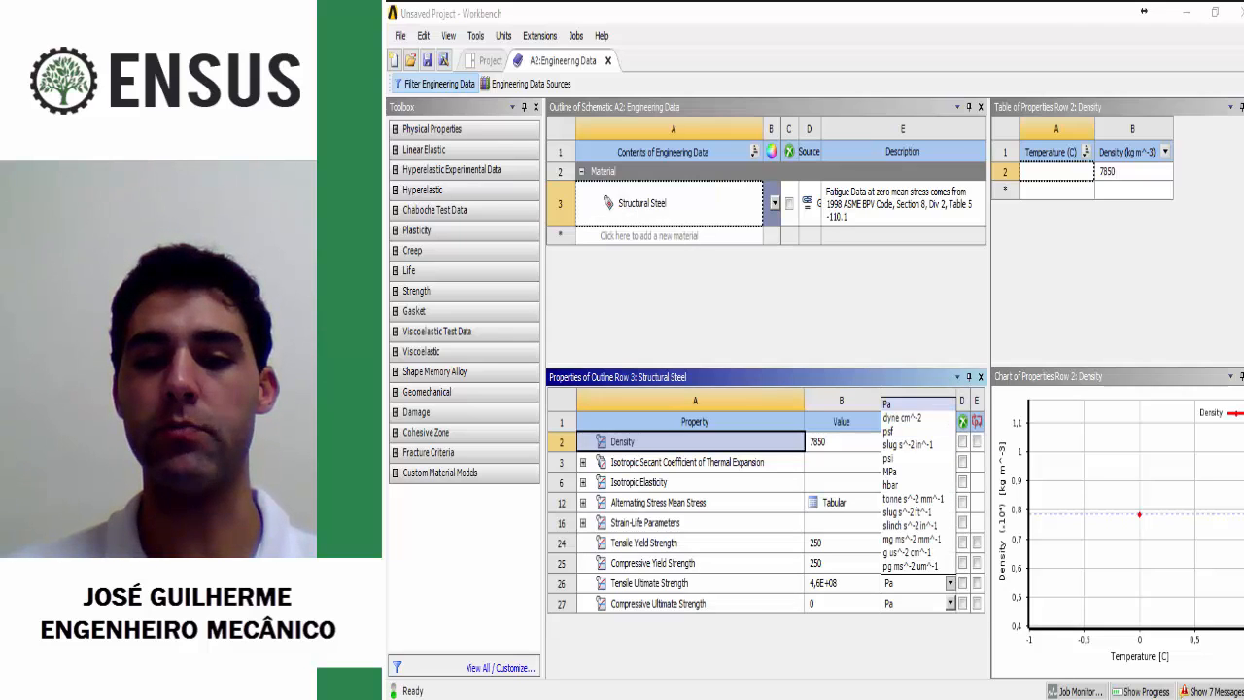
click(889, 471)
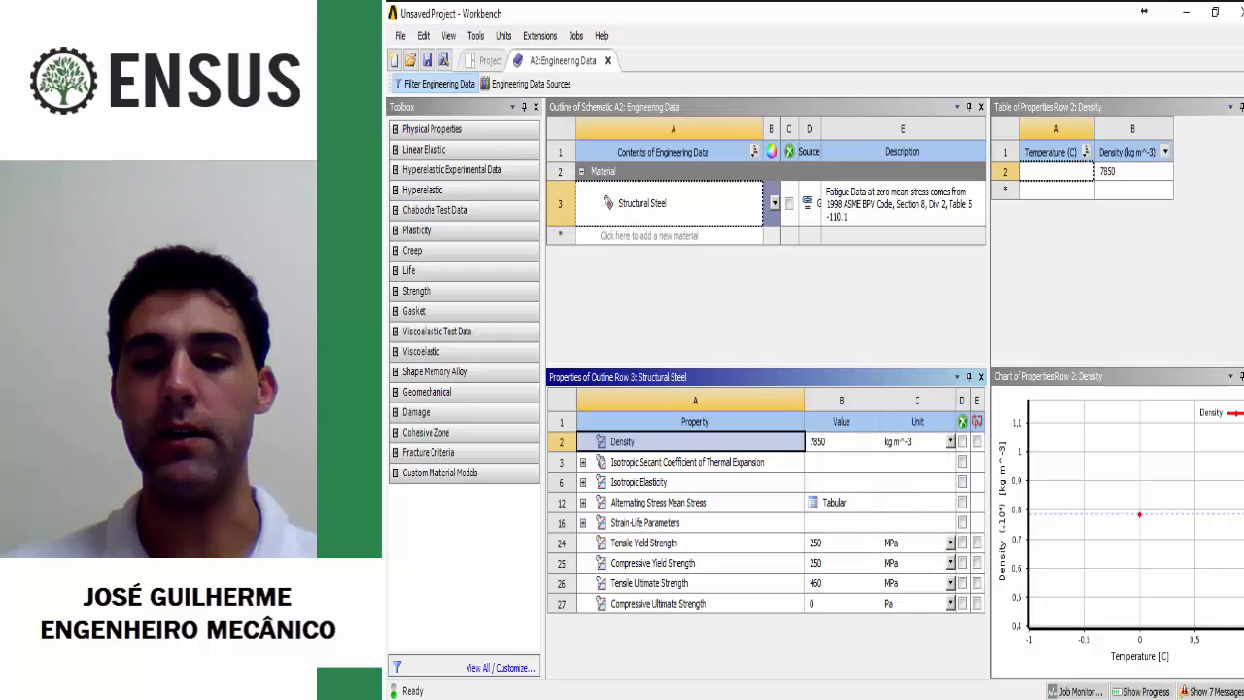
Step: Expand Structural Steel's thermal expansion and isotropic elasticity properties and change the Young's modulus unit to MPa
click(842, 443)
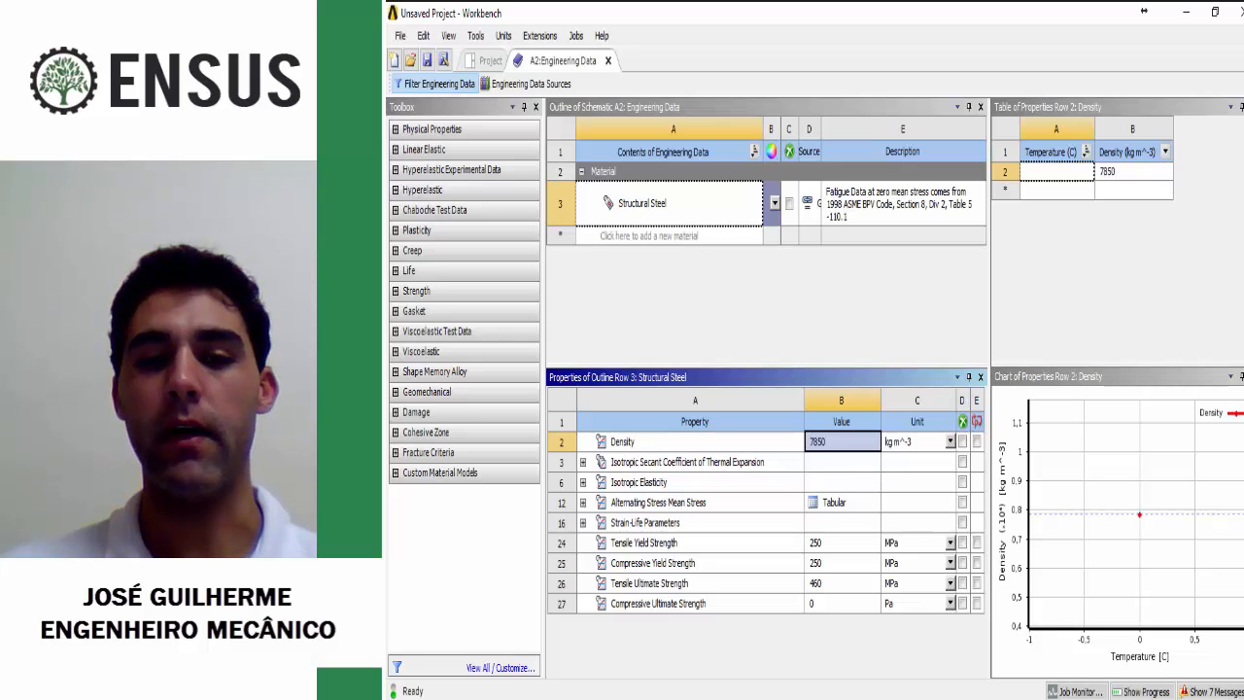
click(841, 543)
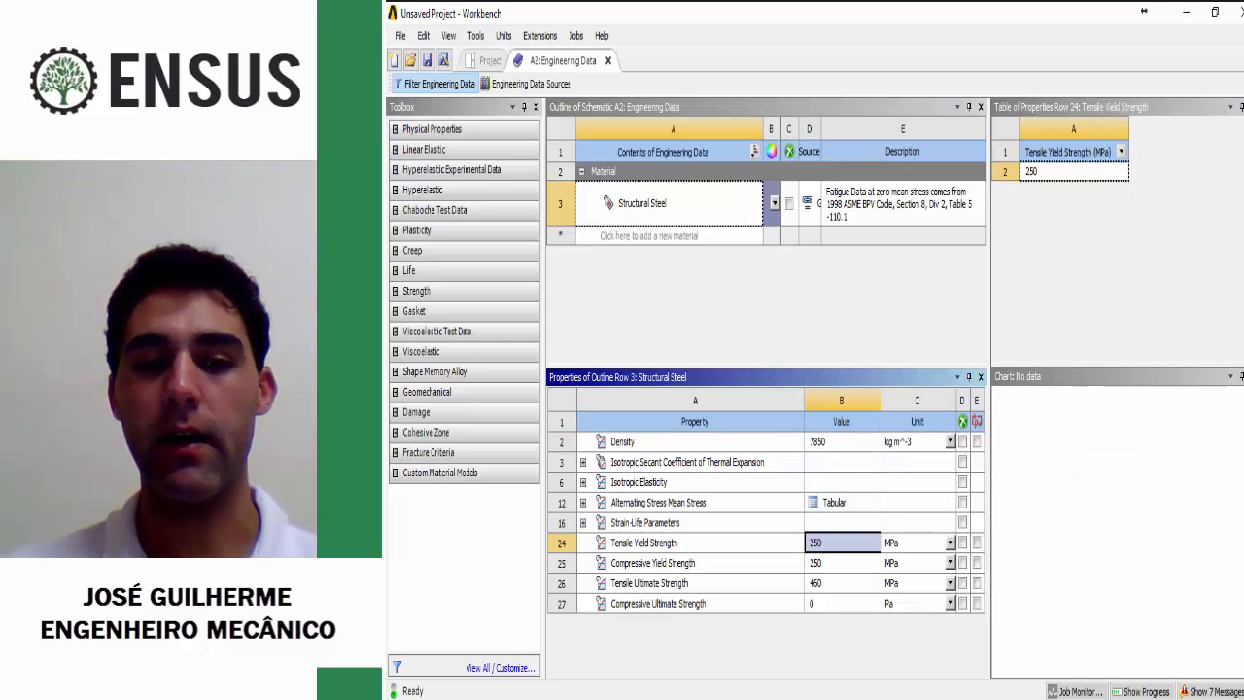
click(583, 462)
click(583, 523)
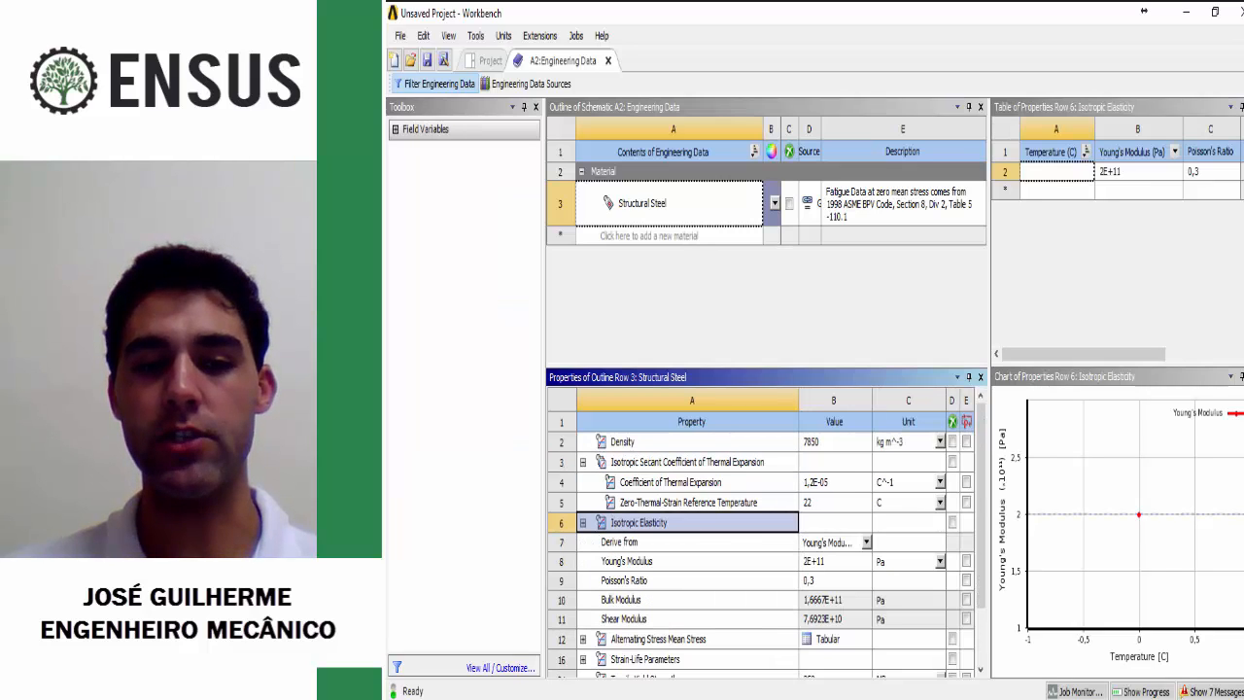
click(835, 562)
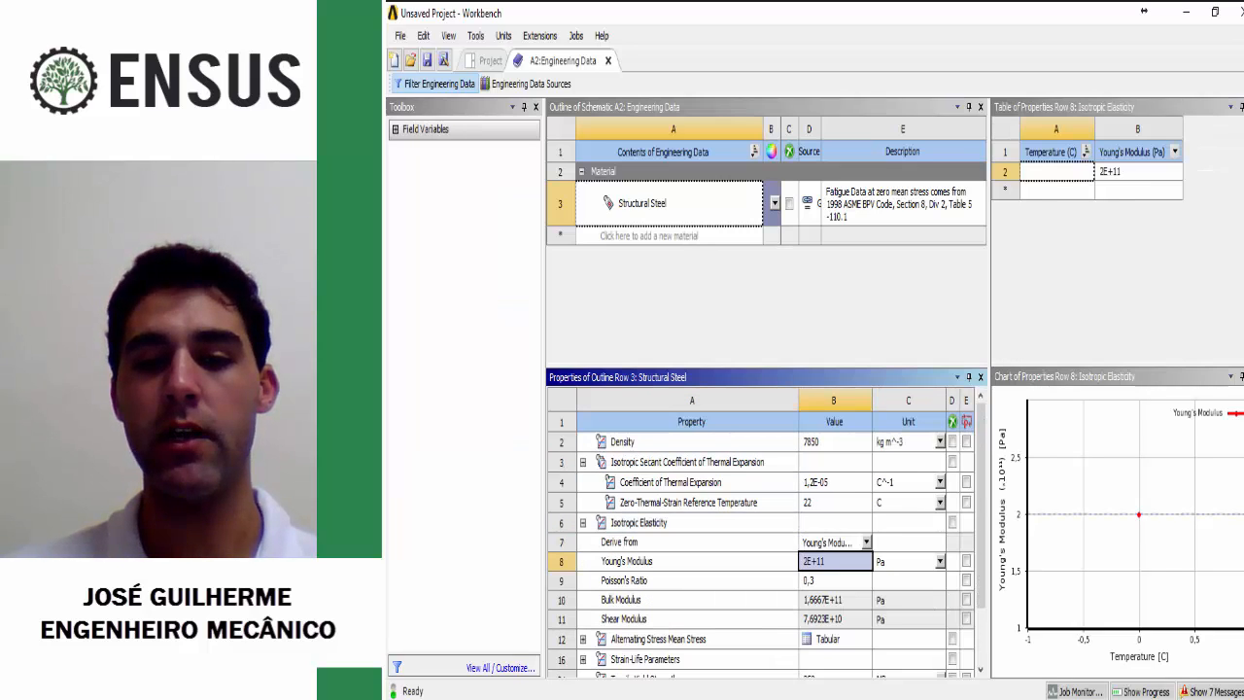
click(938, 561)
click(896, 451)
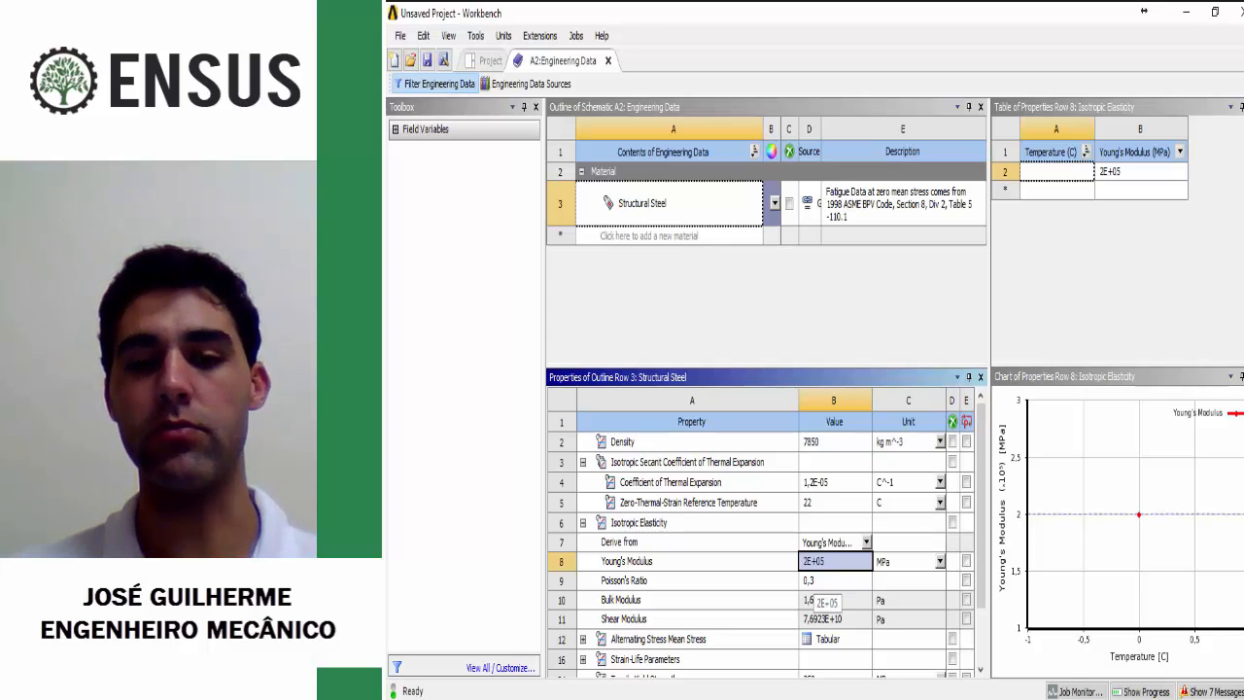
Step: Review Structural Steel's Poisson's ratio and tensile yield strength, and the available Physical Properties that can be added to a material
click(835, 580)
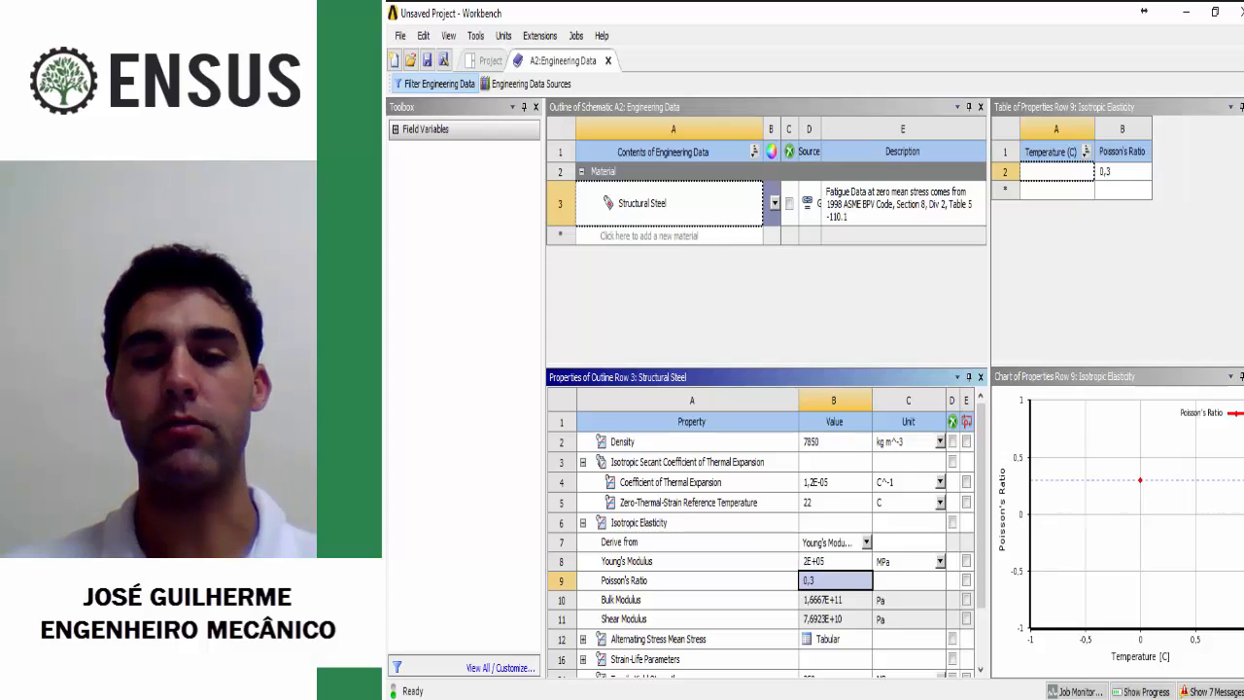
scroll(763, 544, down, 1)
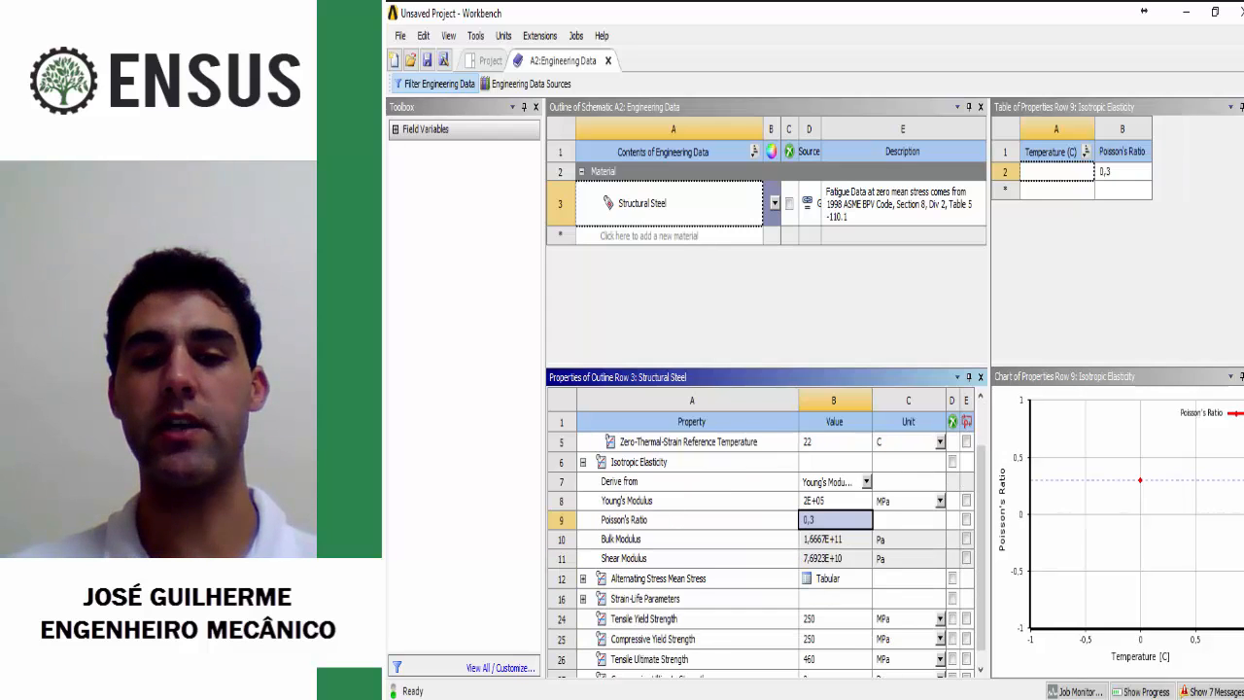
scroll(766, 555, down, 1)
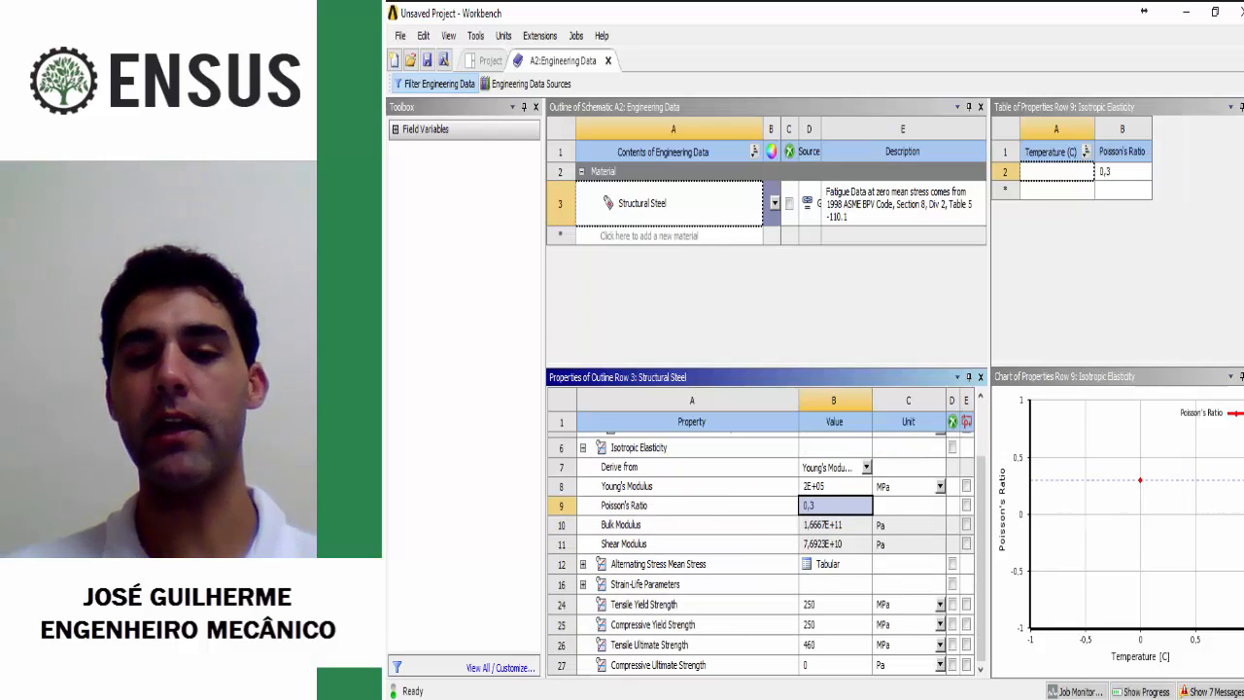
click(835, 605)
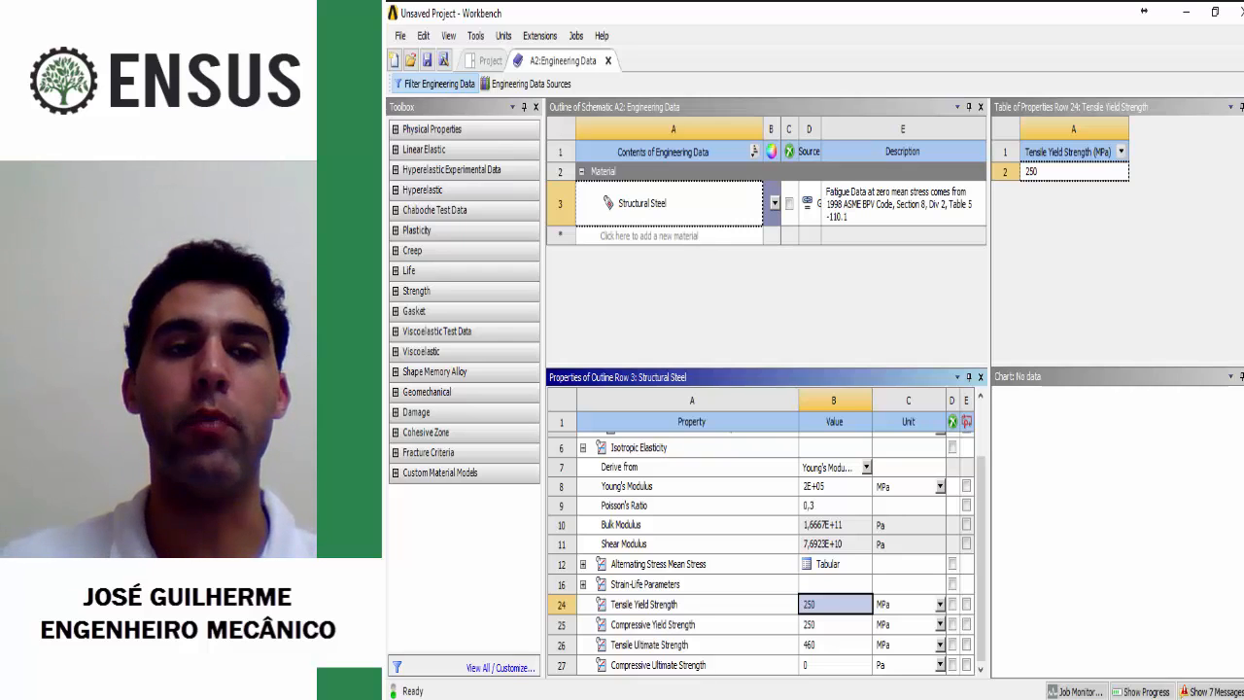
click(395, 129)
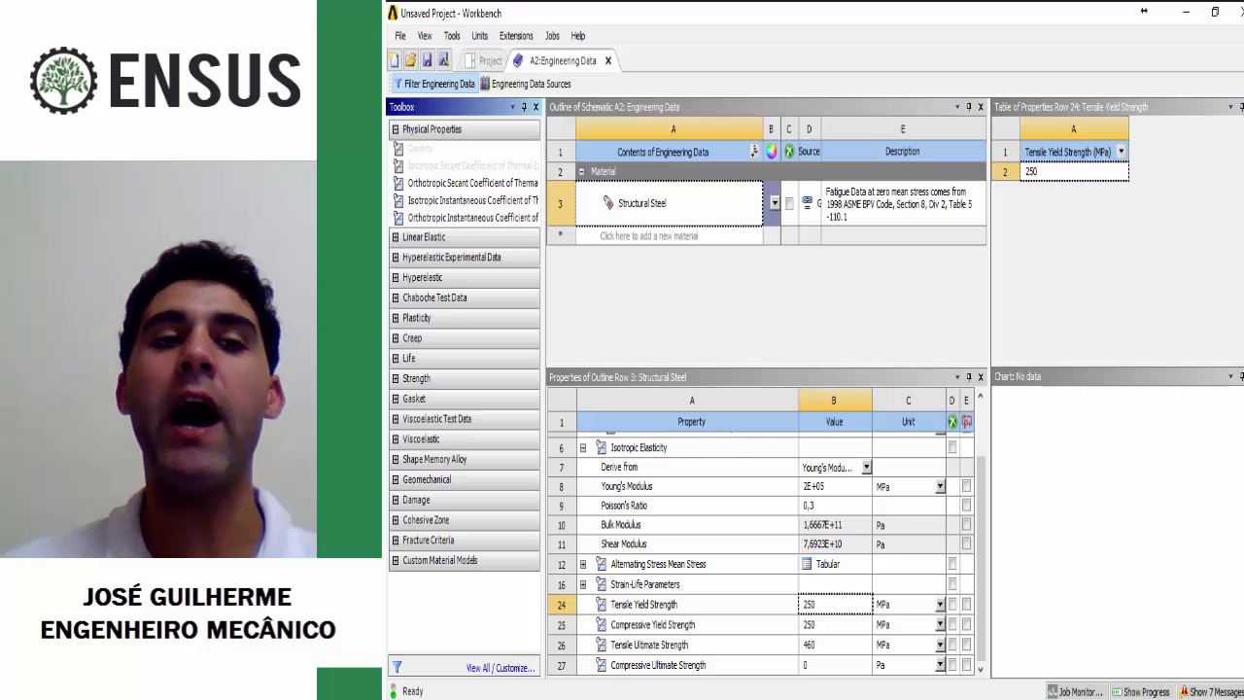
click(396, 129)
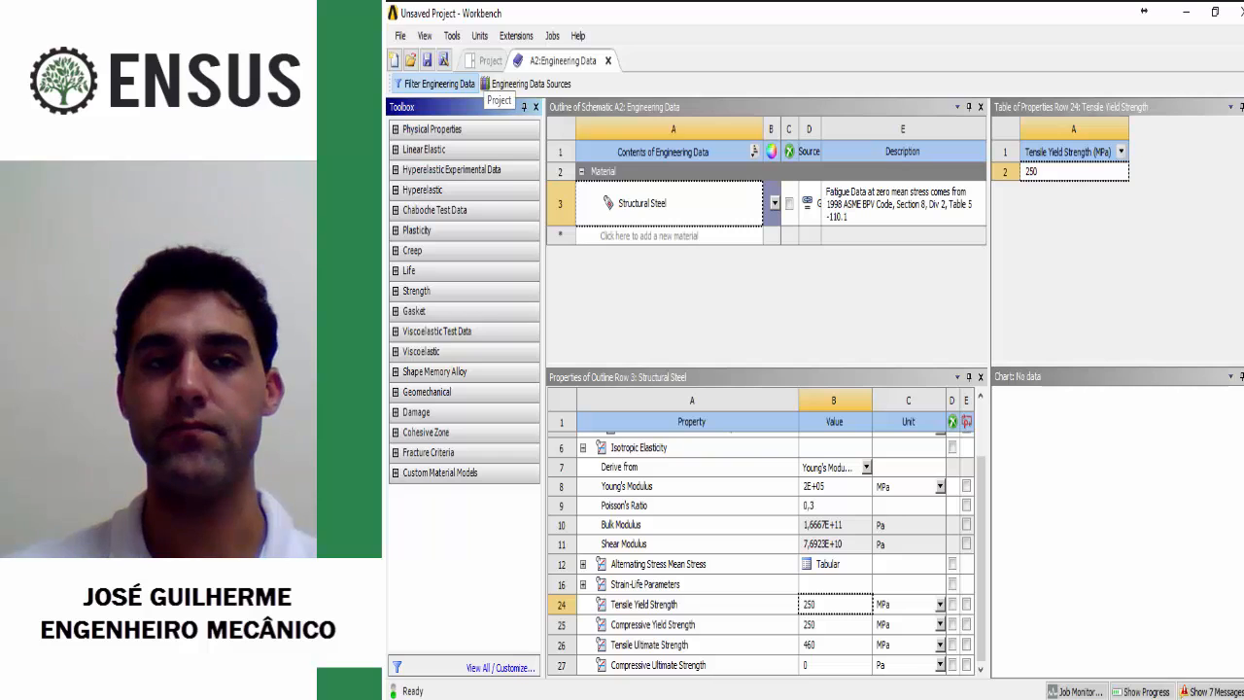
Step: Close Engineering Data and import Corpo-de-prova-FEA.STEP as the geometry of the Static Structural system
click(608, 60)
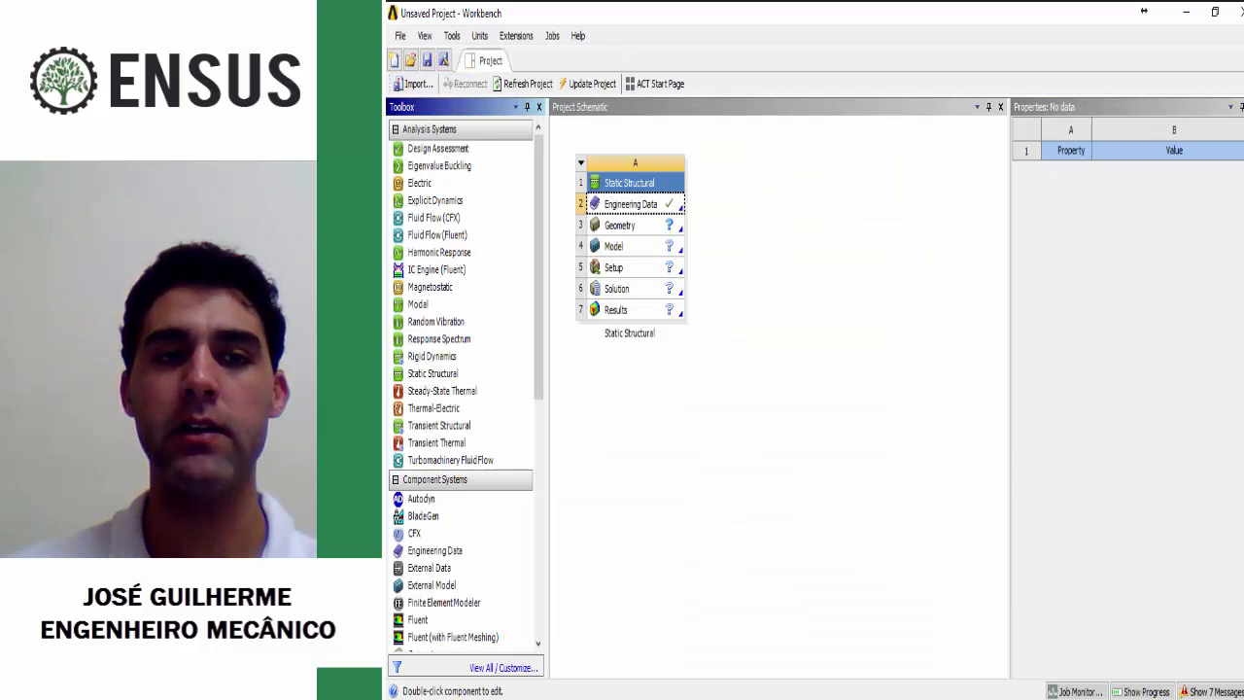
click(620, 225)
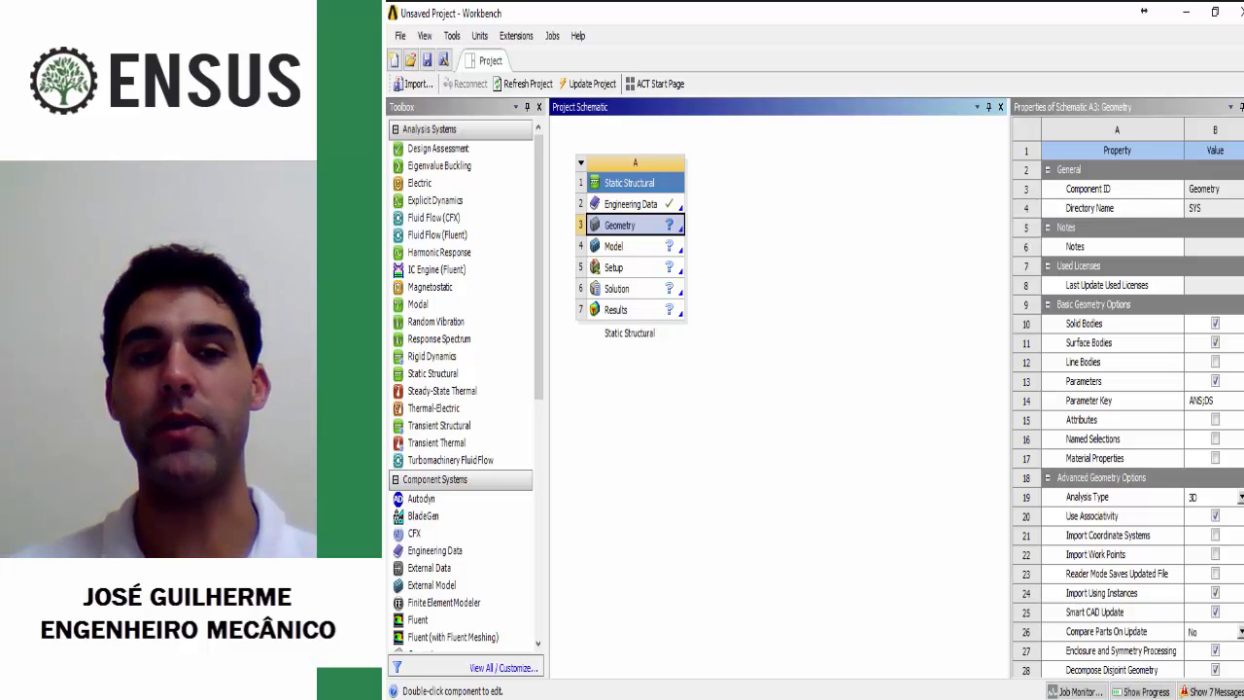
right_click(640, 224)
mouse_move(710, 255)
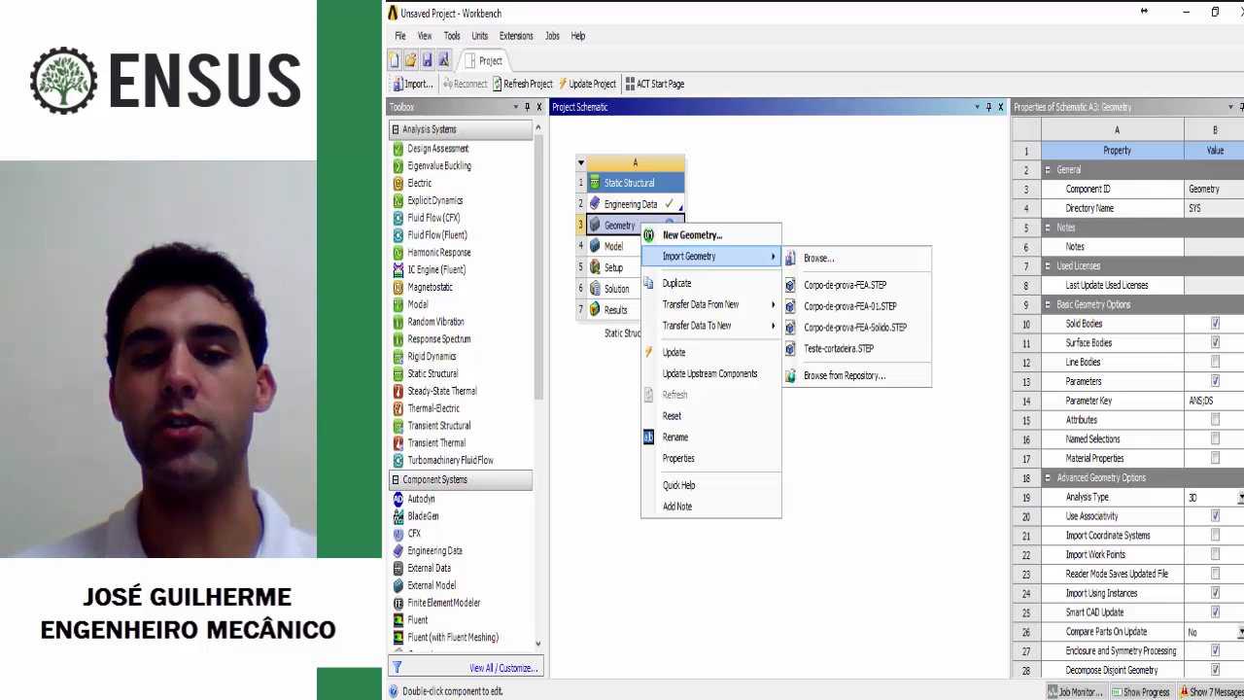
click(819, 258)
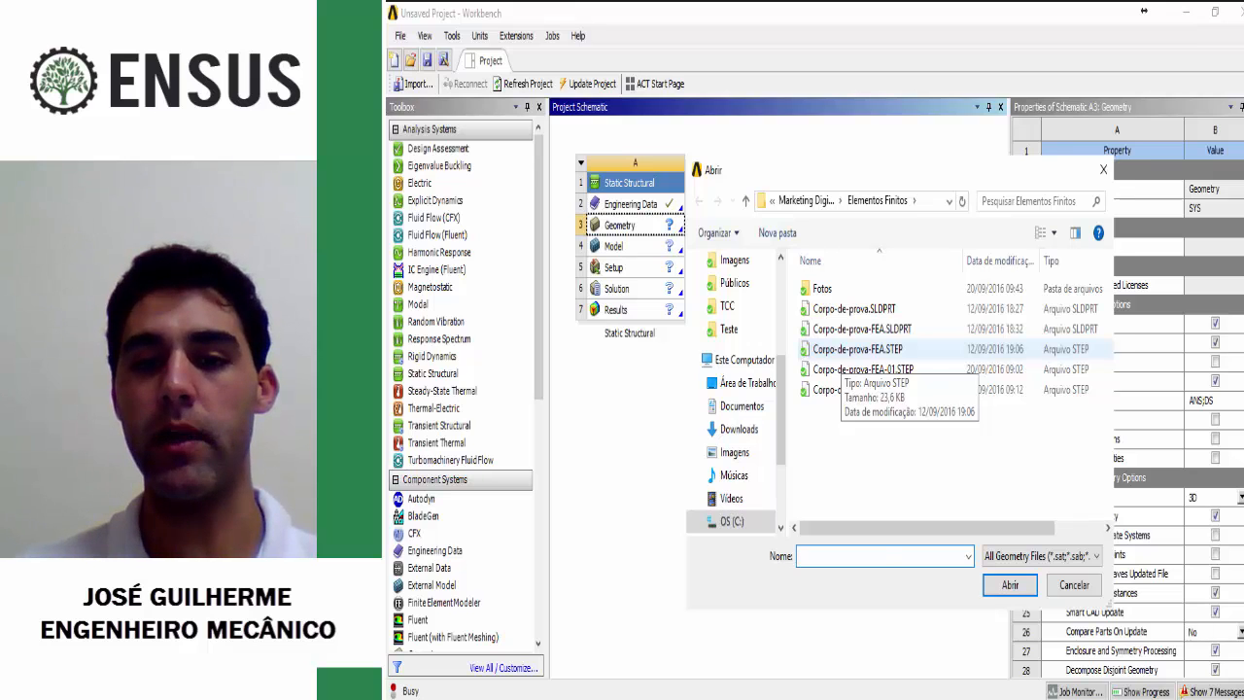
double_click(845, 350)
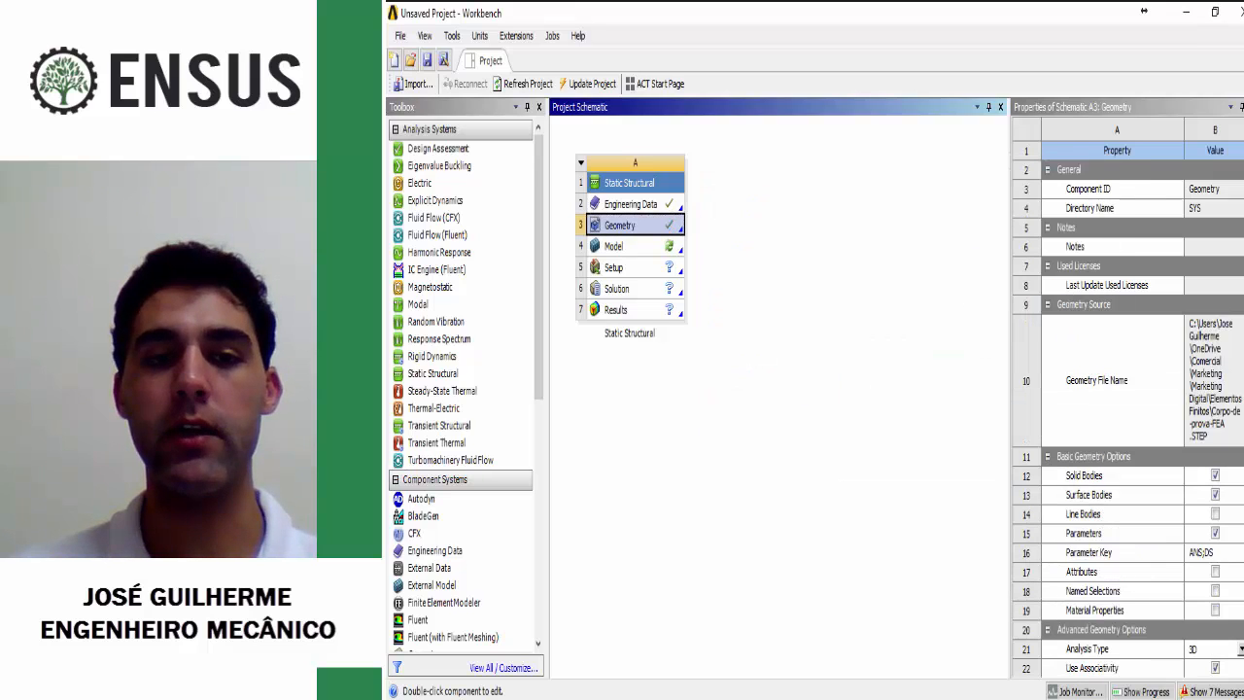
Step: Open the system's Model in Mechanical and select the Corpo-de-prova-FEA body under Geometry
click(614, 246)
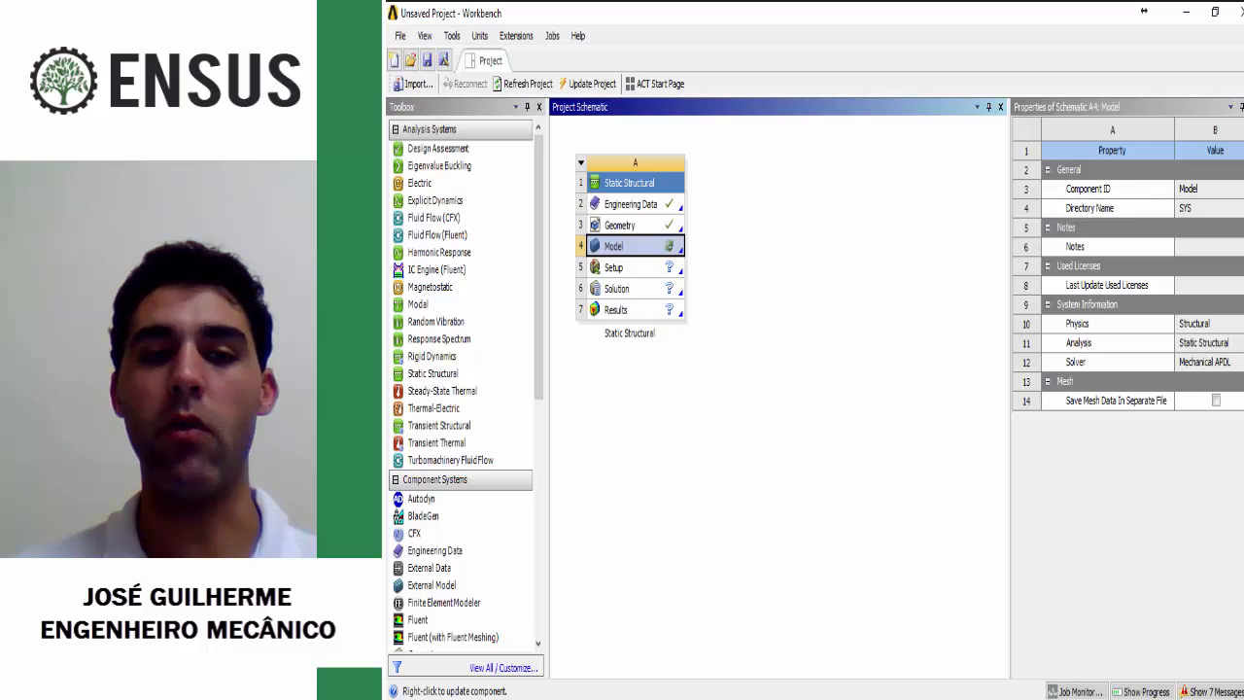
double_click(626, 246)
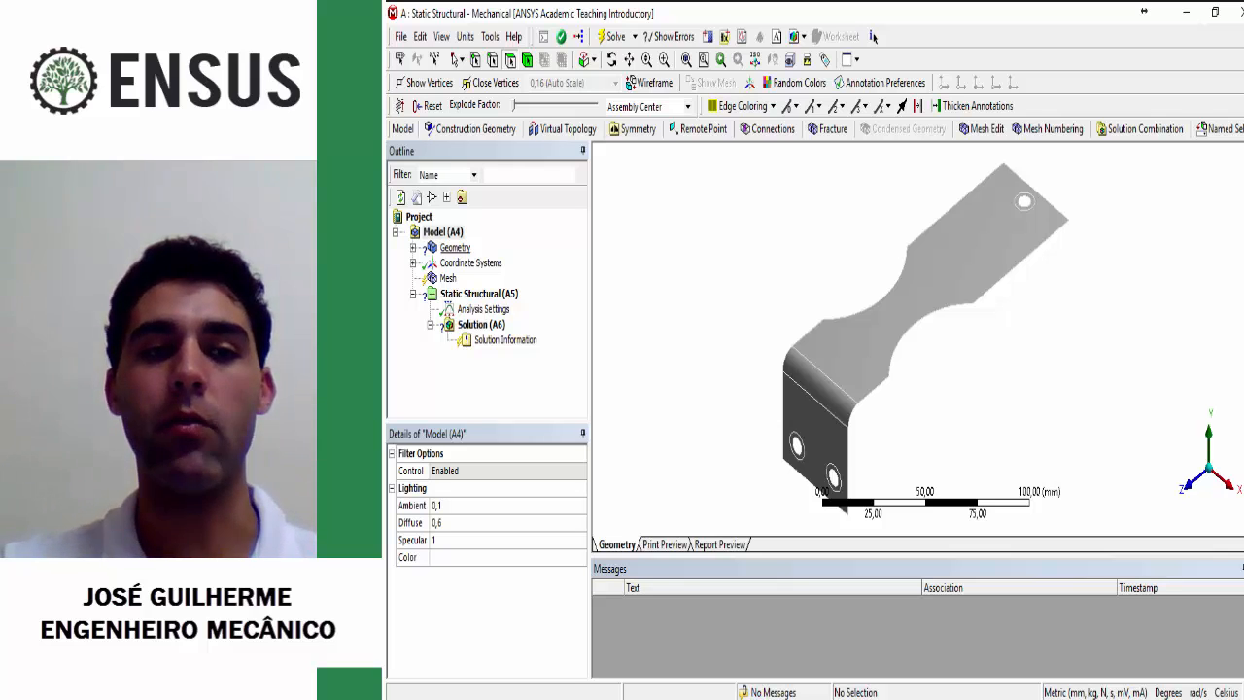
click(455, 248)
click(413, 248)
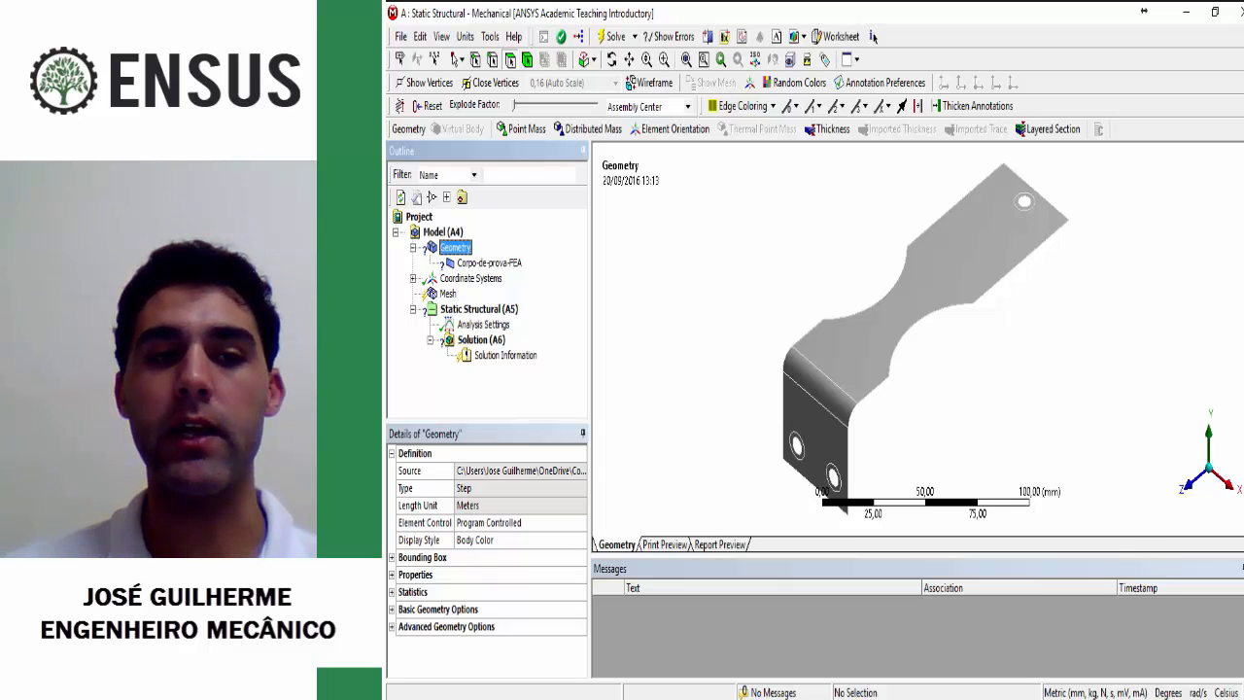
click(488, 262)
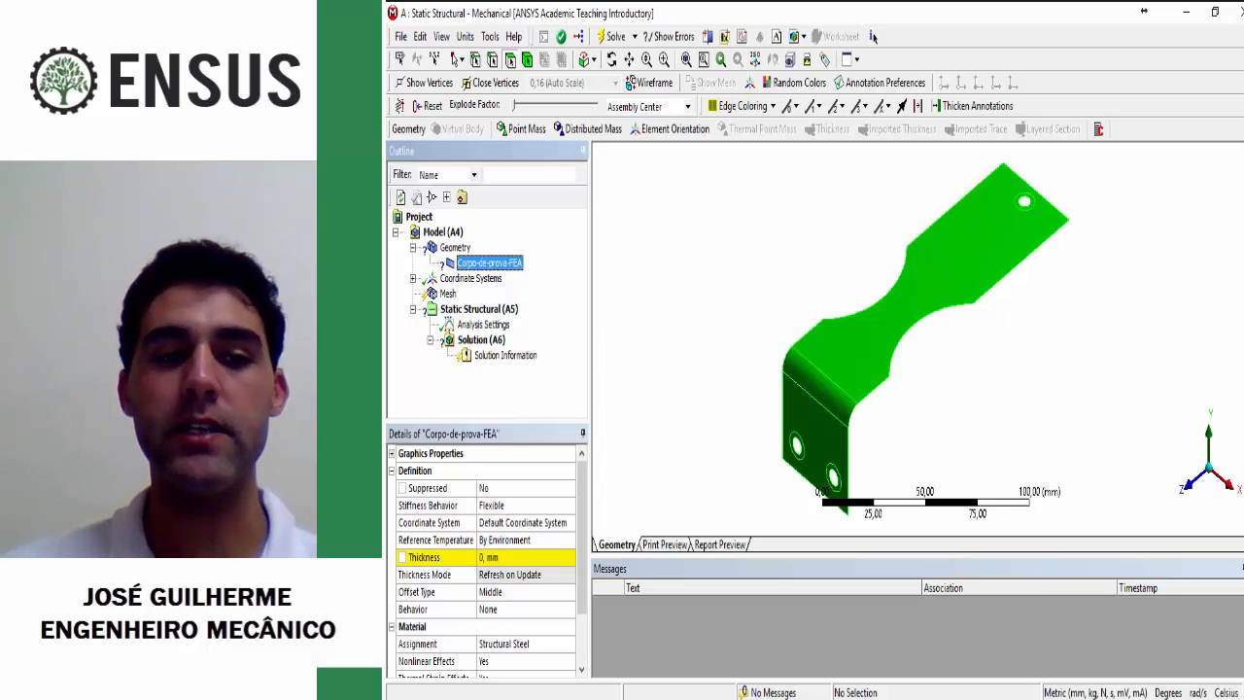
Step: Check the material assignment of the Corpo-de-prova-FEA body and the options for creating, importing or editing a material
drag(581, 540, 581, 591)
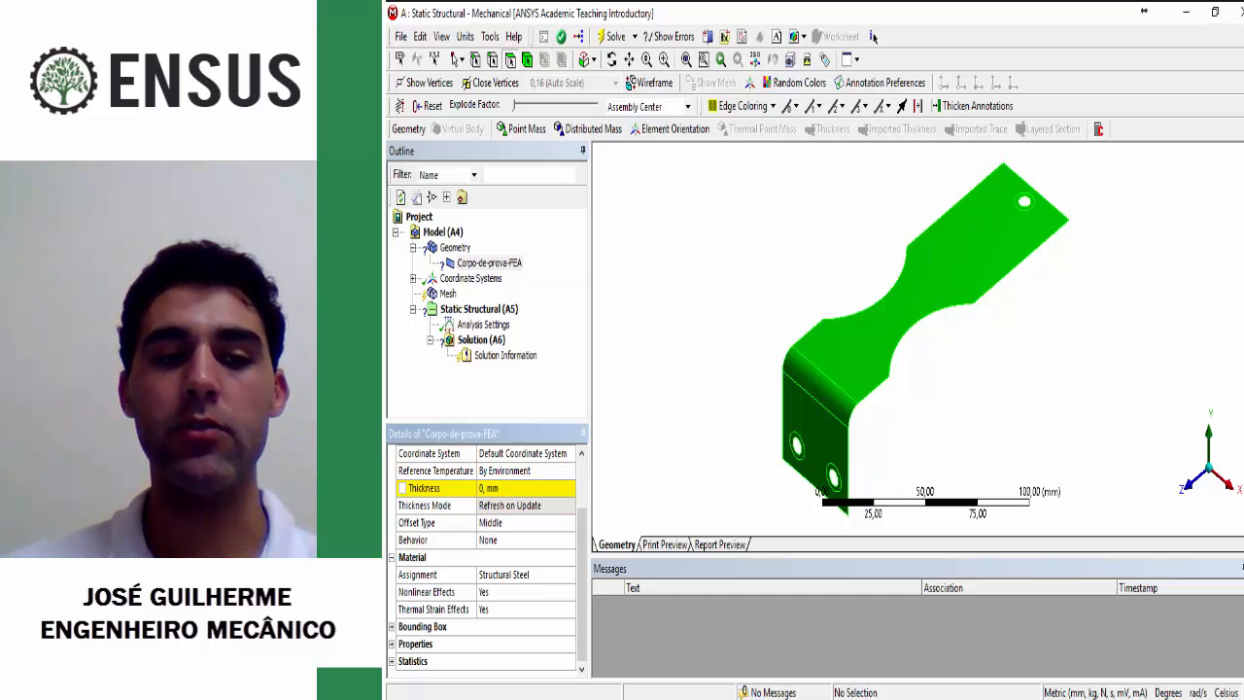
click(504, 574)
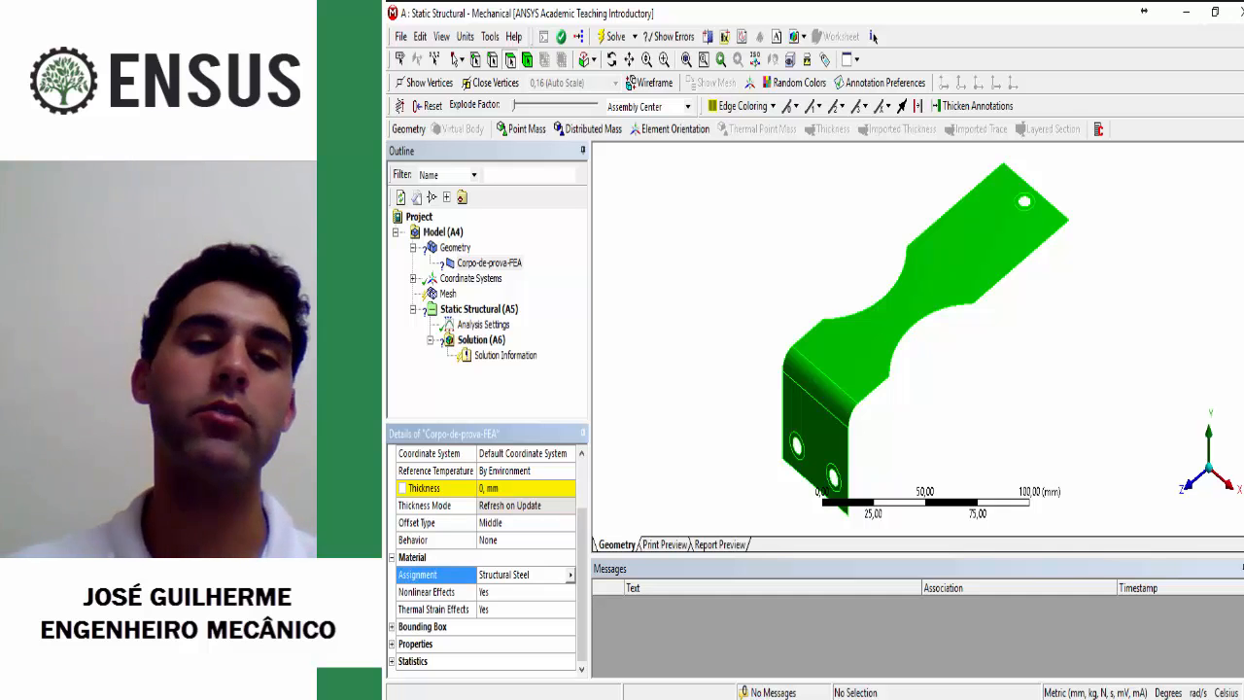
click(570, 575)
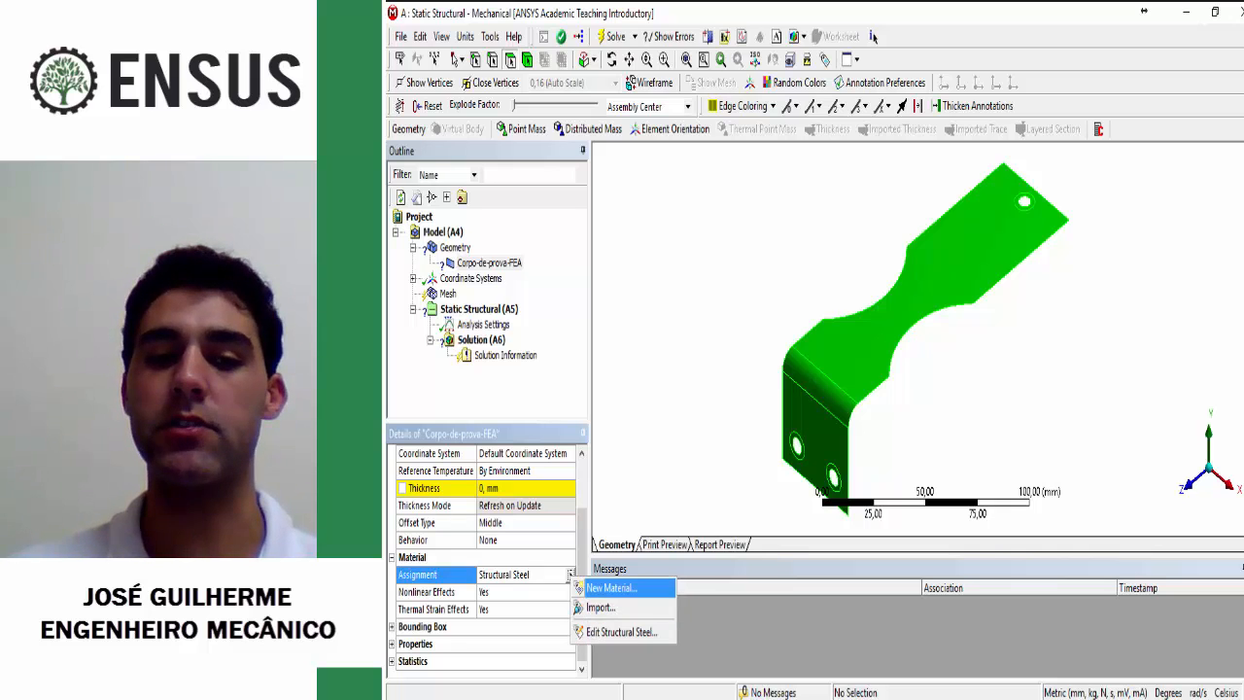
click(680, 447)
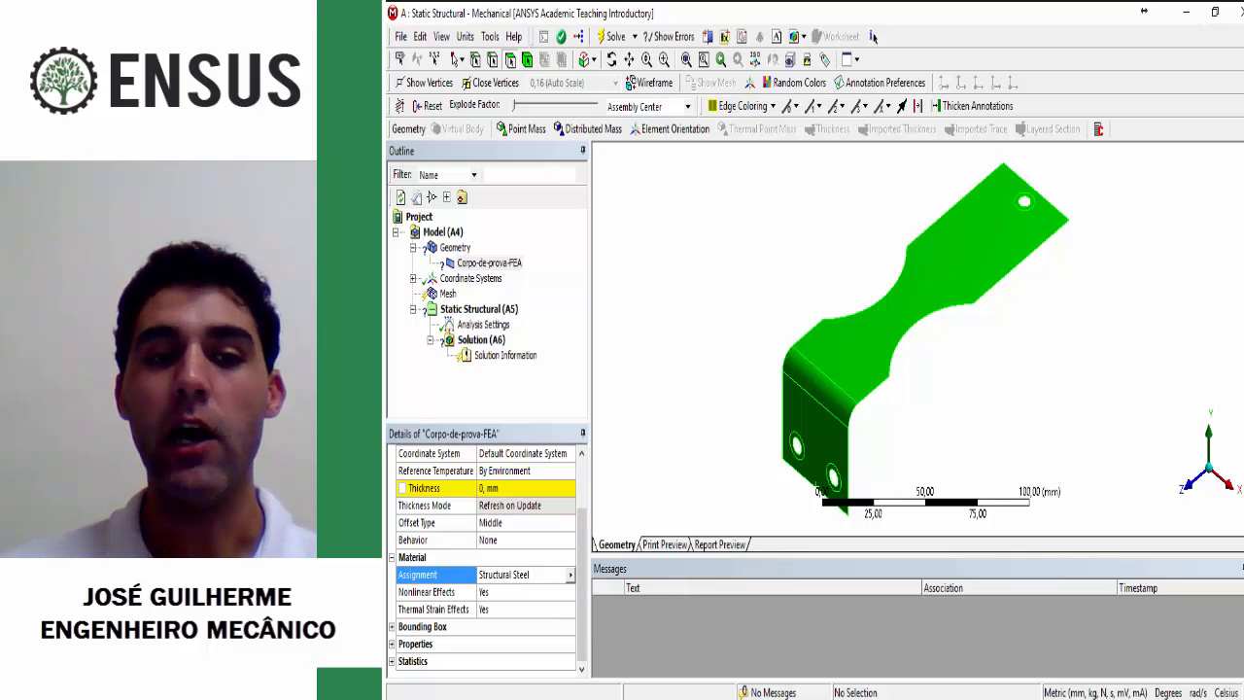
Step: Set the thickness of the Corpo-de-prova-FEA body to 3 mm
click(515, 488)
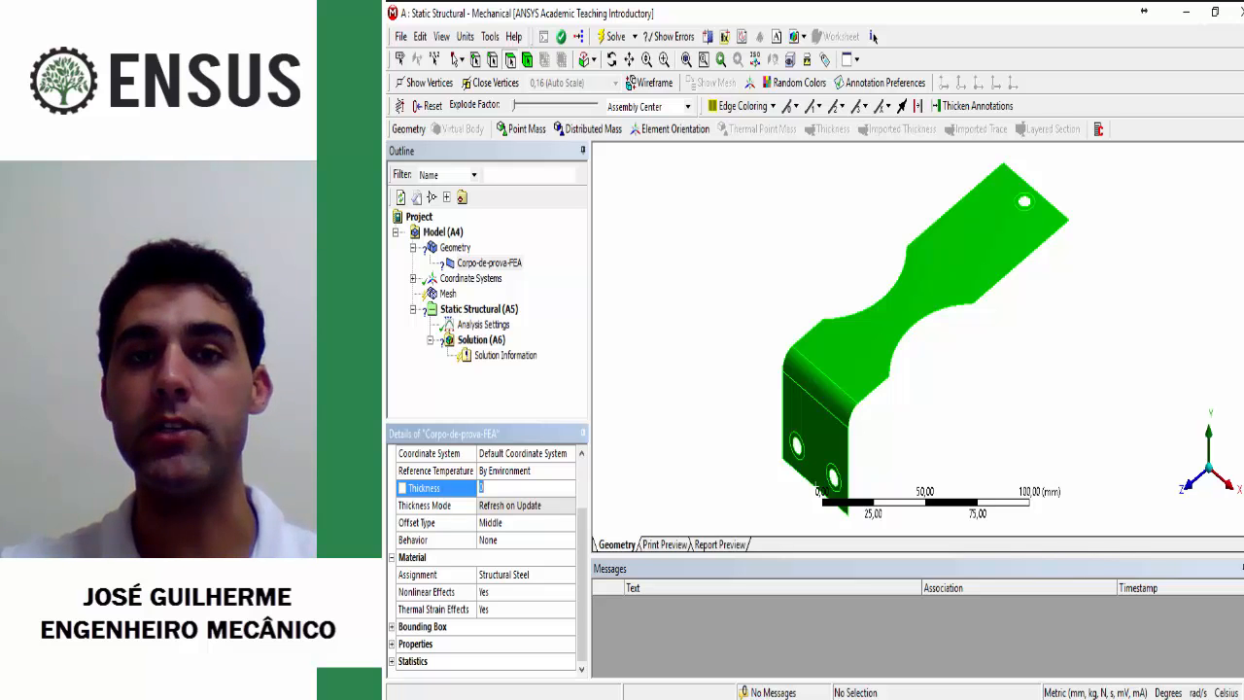
text(3,)
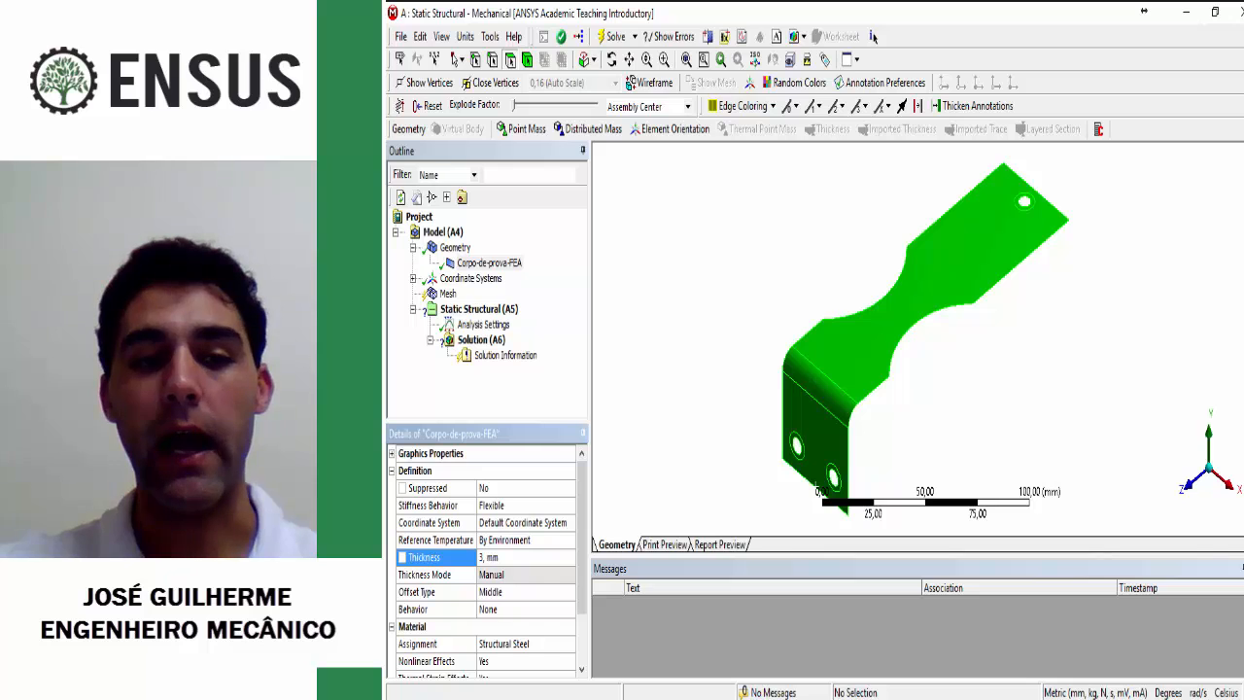
Step: Try the User Defined offset type for the Corpo-de-prova-FEA body and return it to Middle
scroll(486, 559, down, 2)
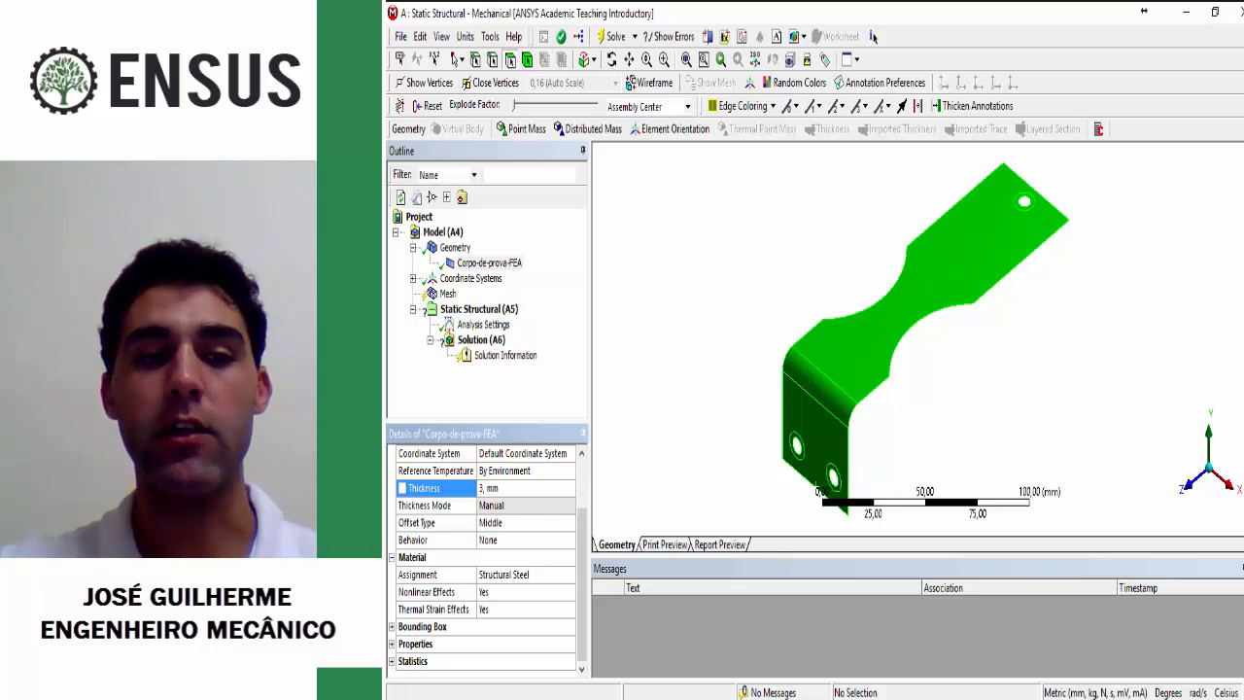
click(435, 522)
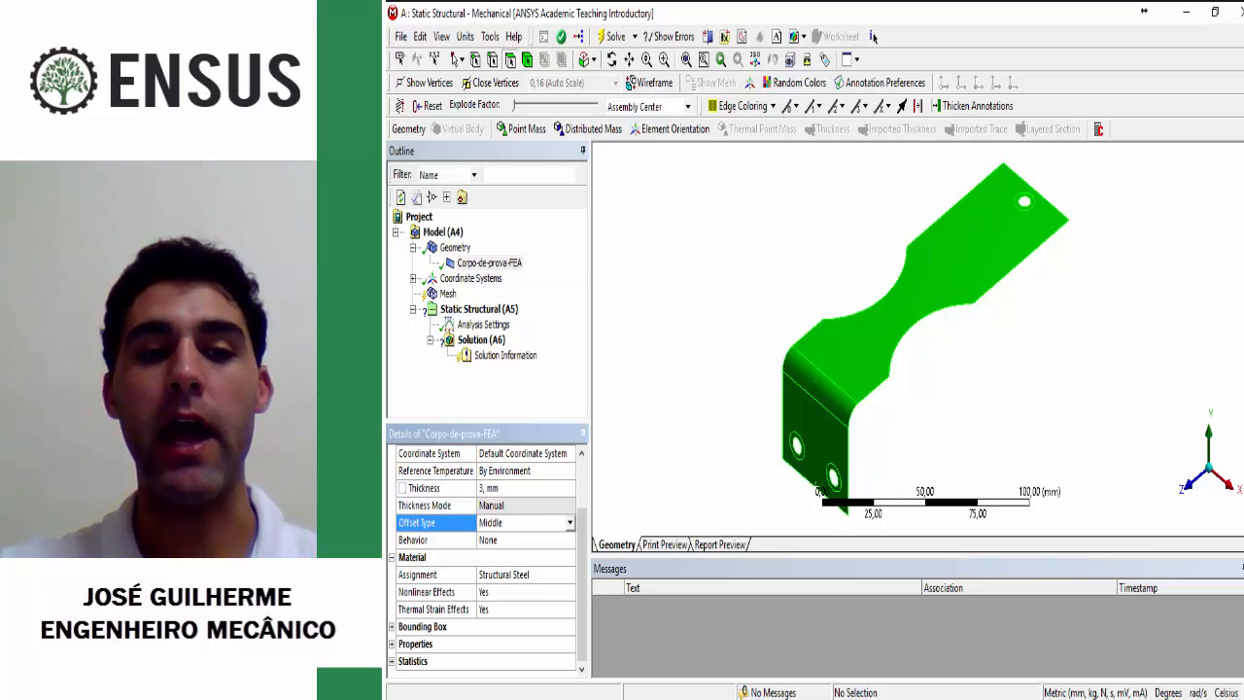
click(569, 523)
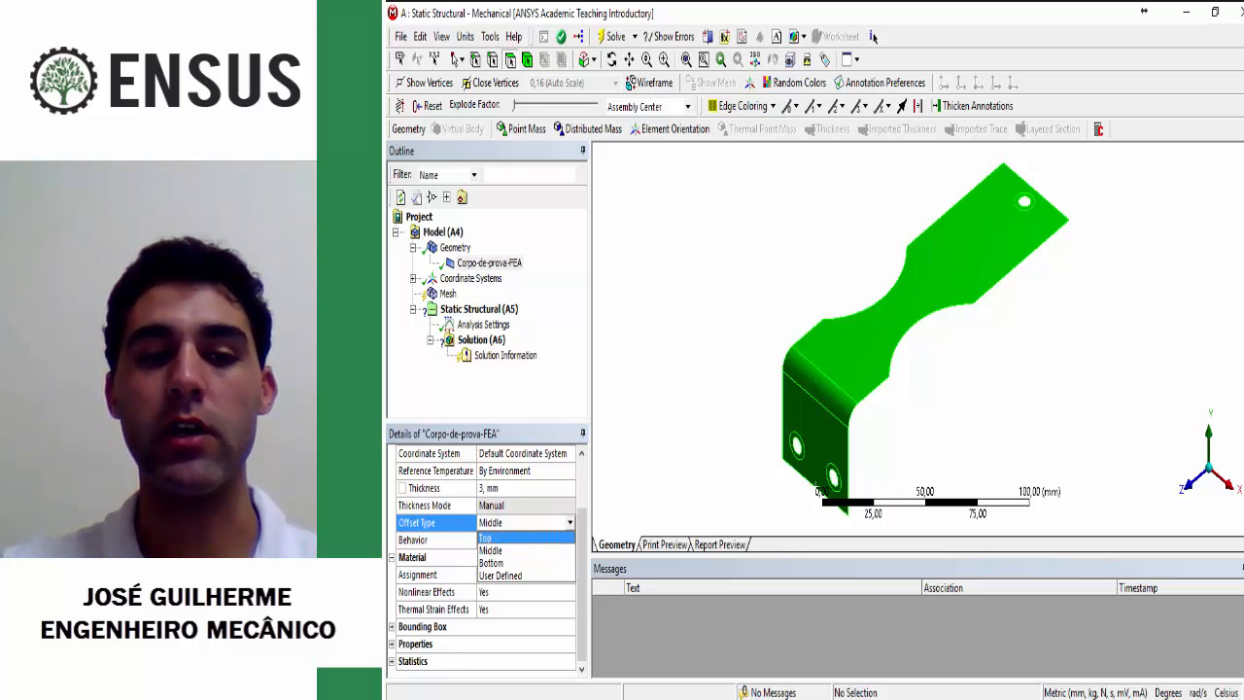
key(Down)
key(Down)
key(Down)
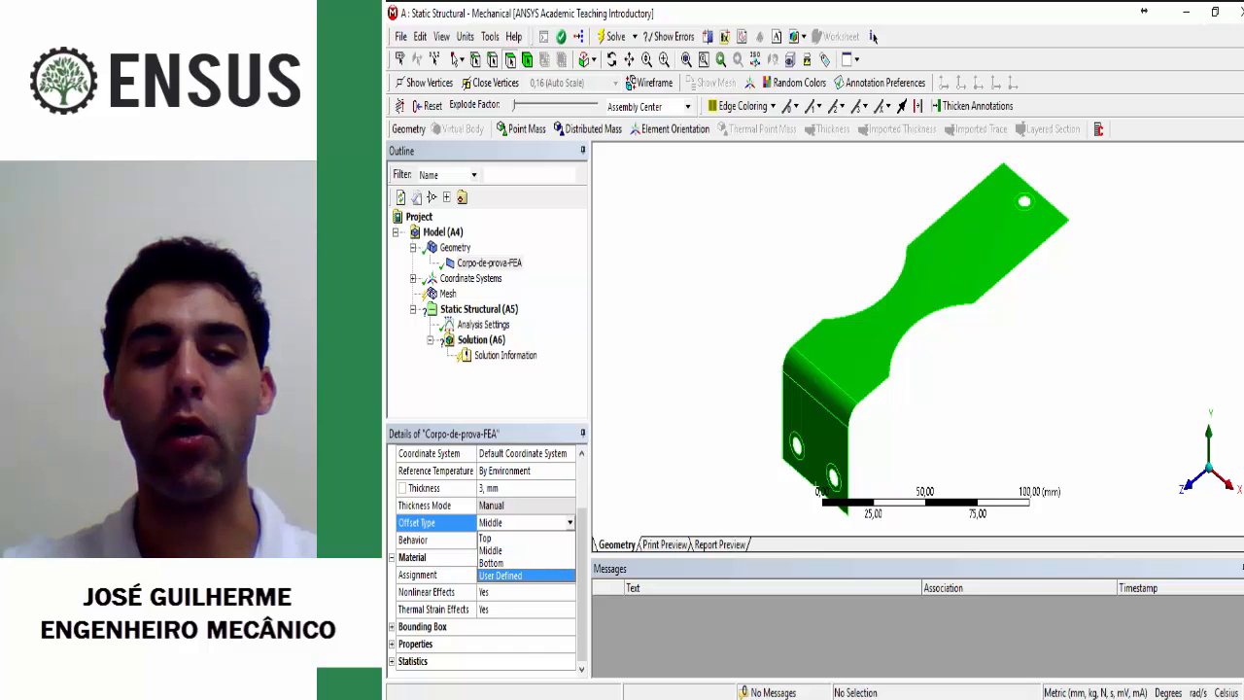
key(Return)
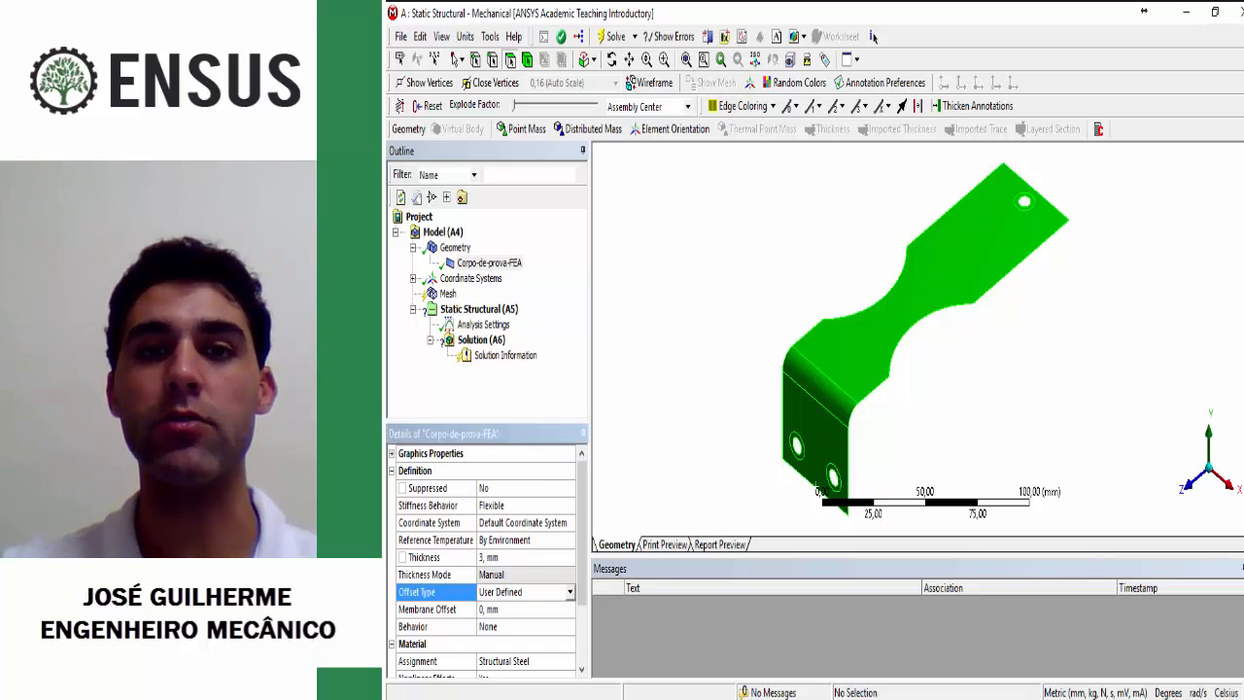
click(570, 592)
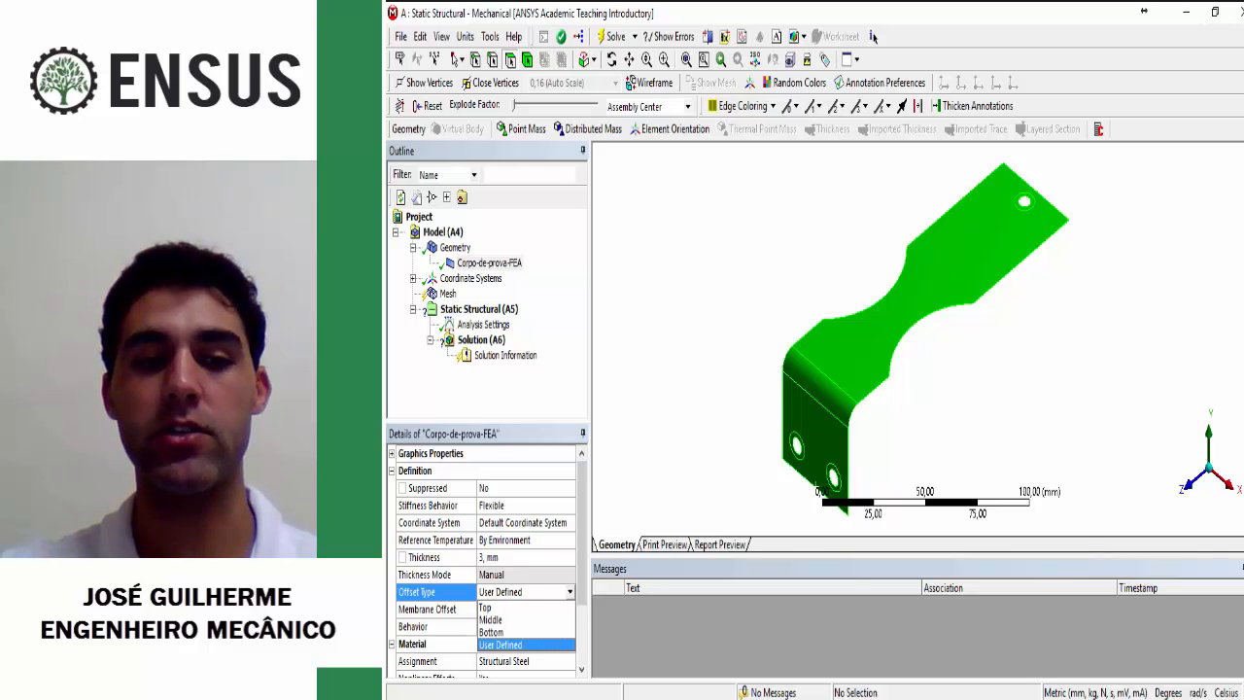
key(Up)
key(Up)
key(Return)
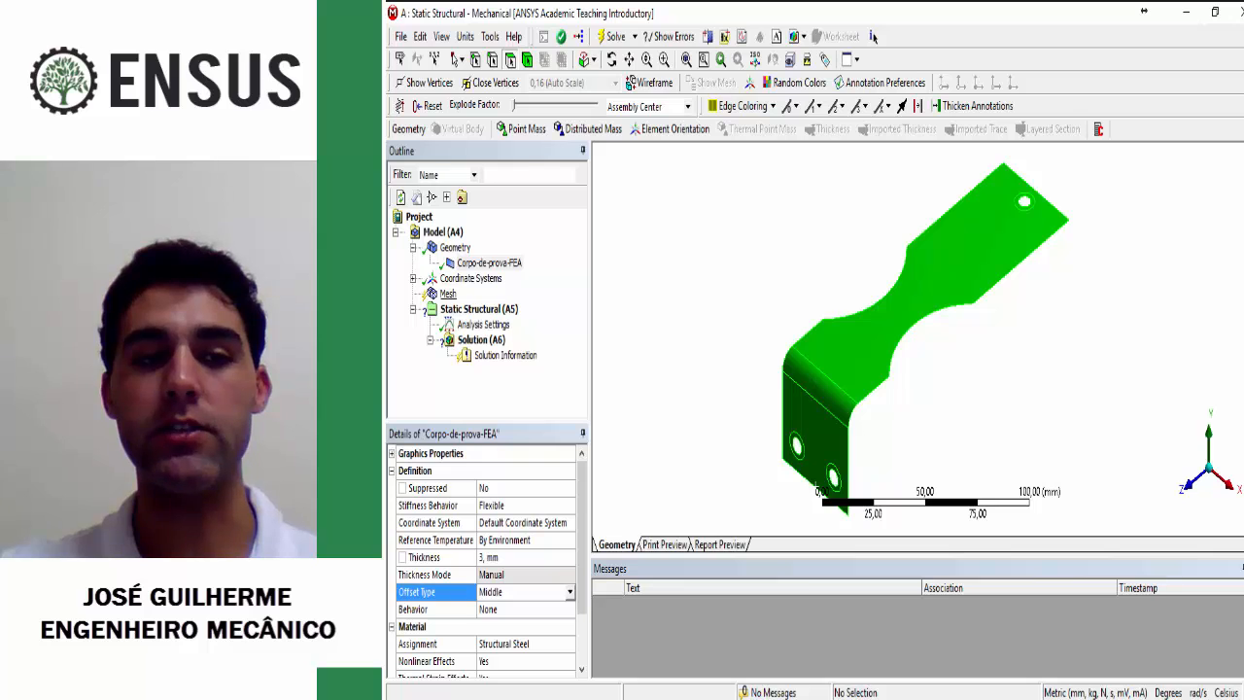
Step: Generate the mesh with the default settings and inspect it on the specimen
click(448, 294)
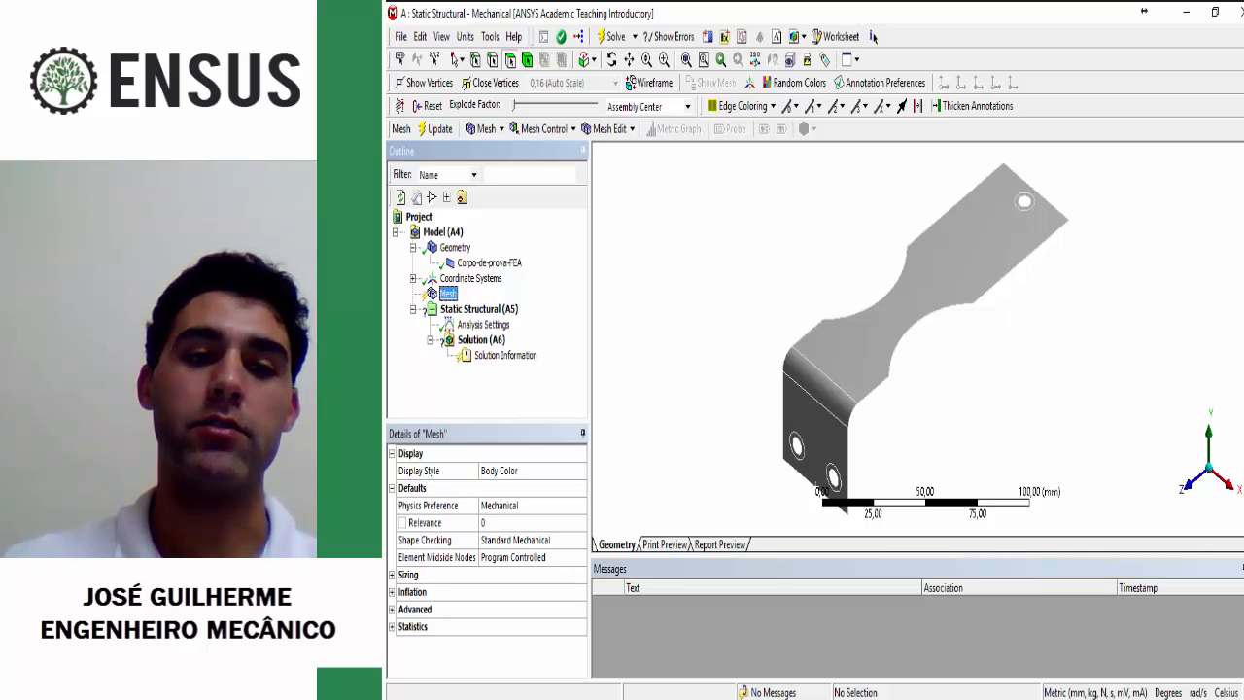
right_click(448, 293)
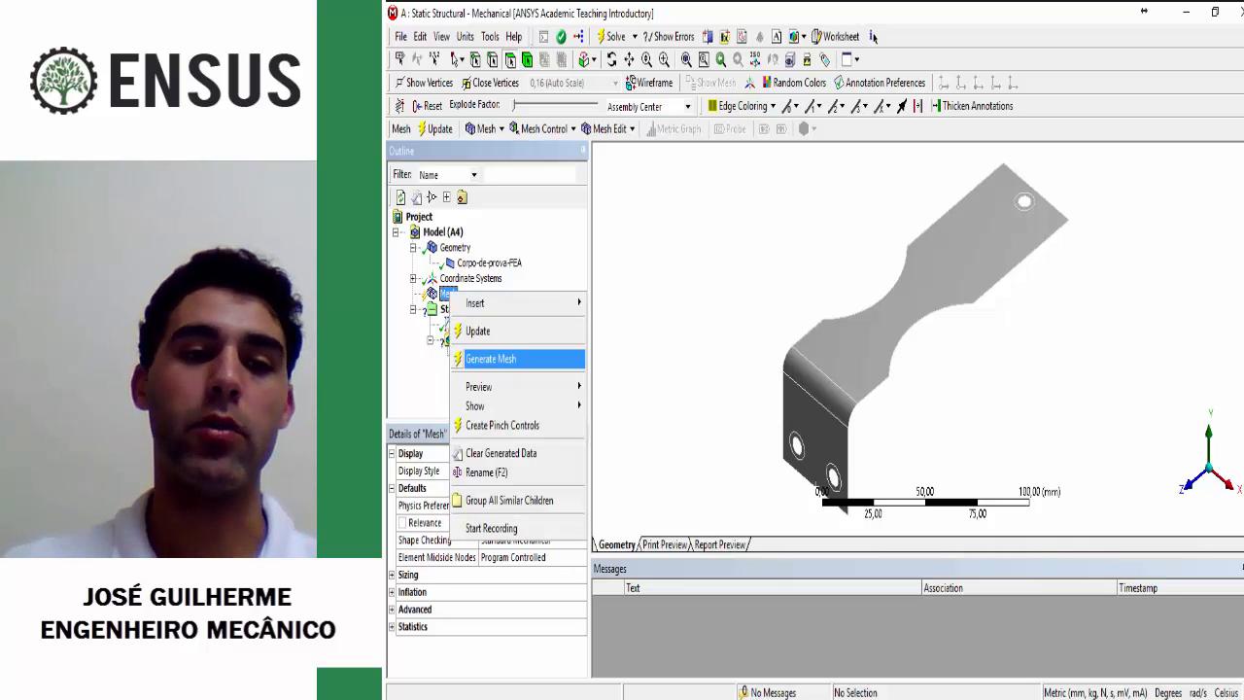
click(501, 359)
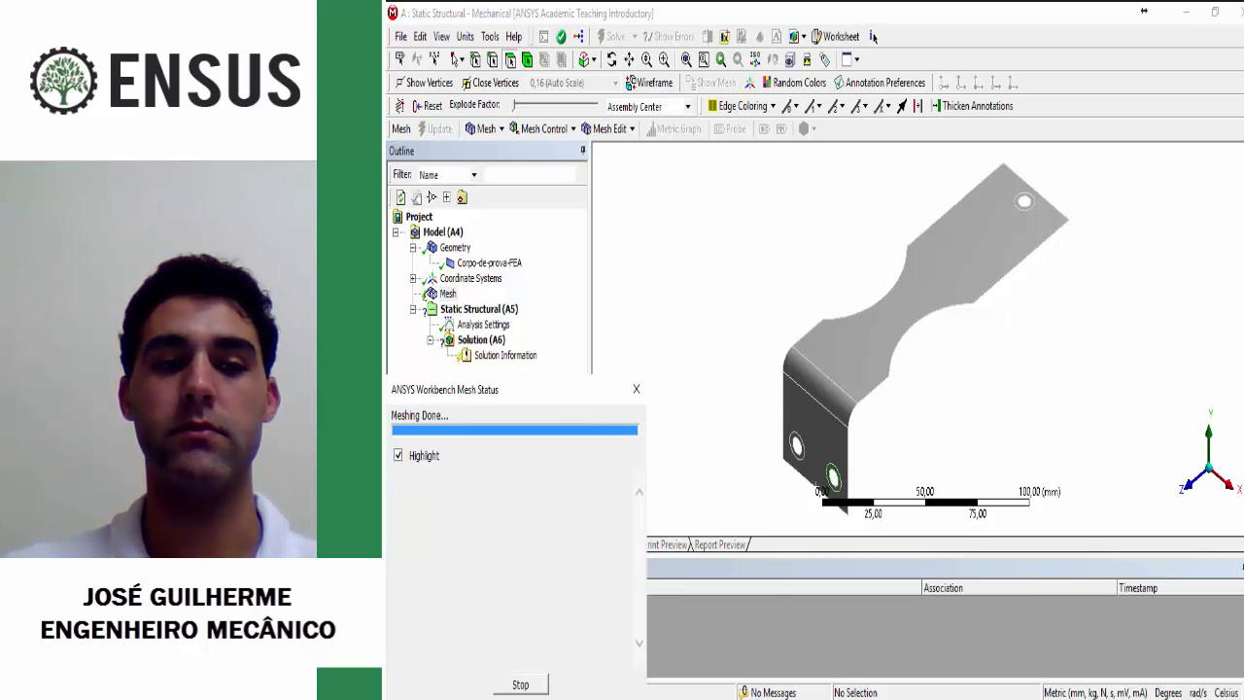
middle_drag(784, 335, 849, 344)
scroll(856, 343, up, 3)
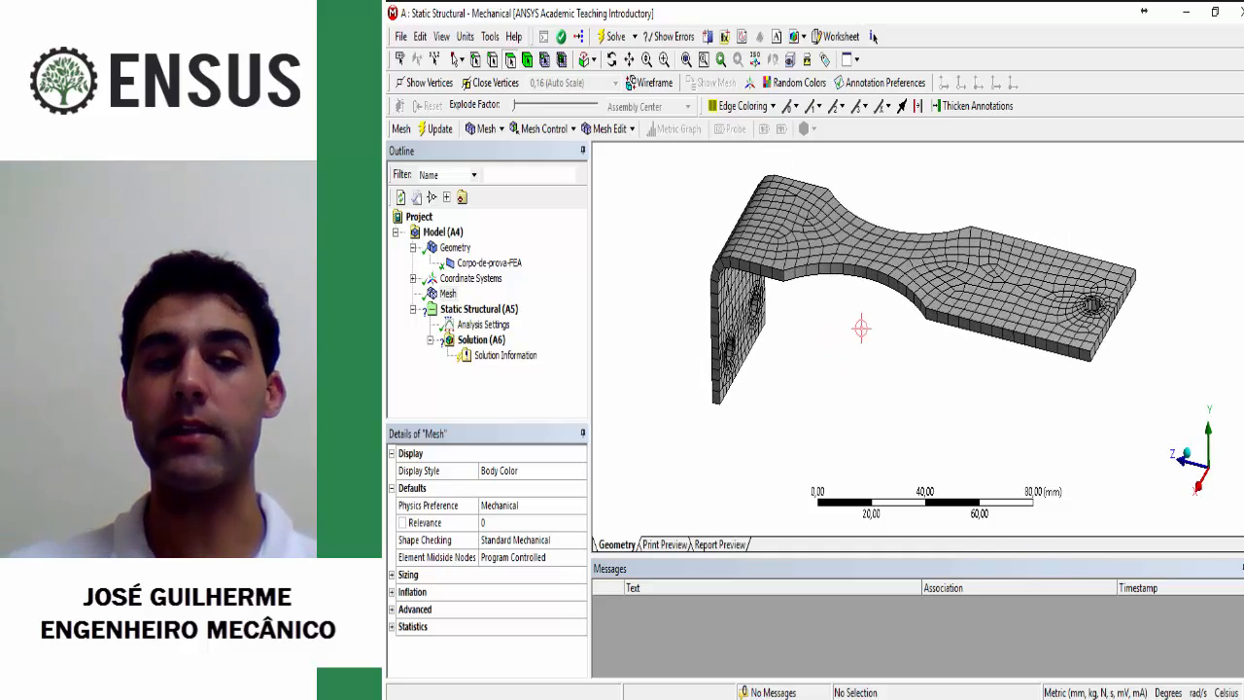
scroll(862, 327, down, 2)
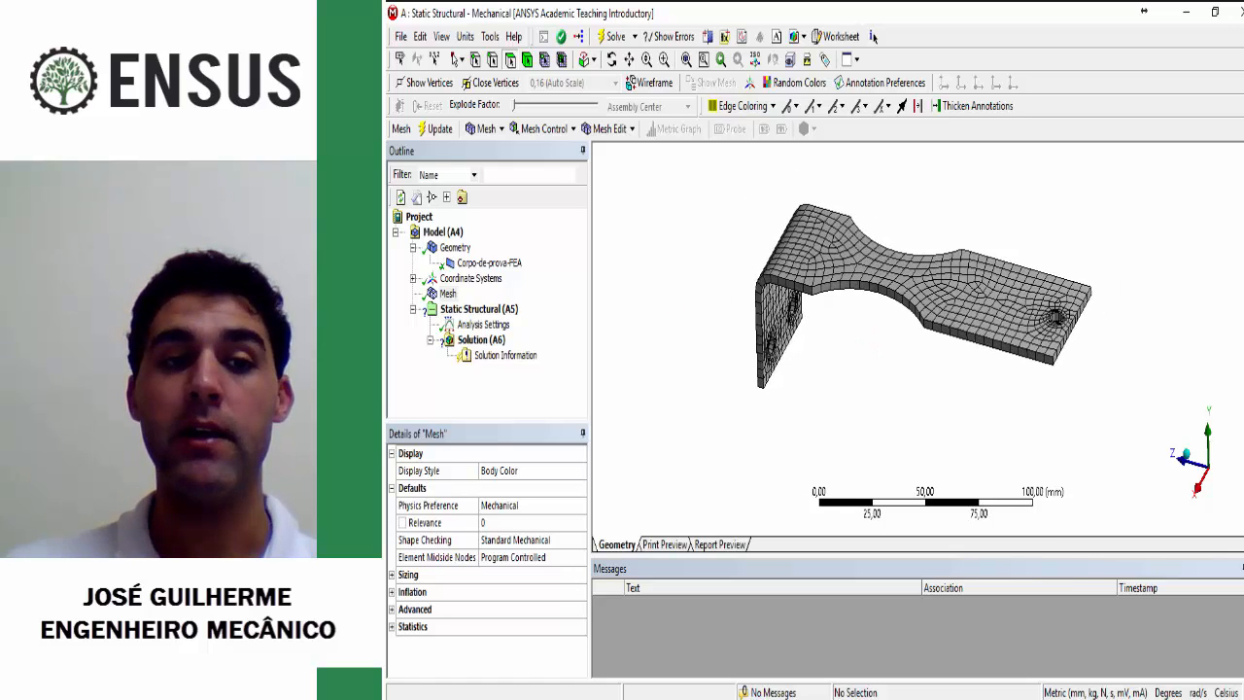
Step: Review the local controls that can be inserted under Mesh, such as Method, Sizing and Refinement
right_click(448, 292)
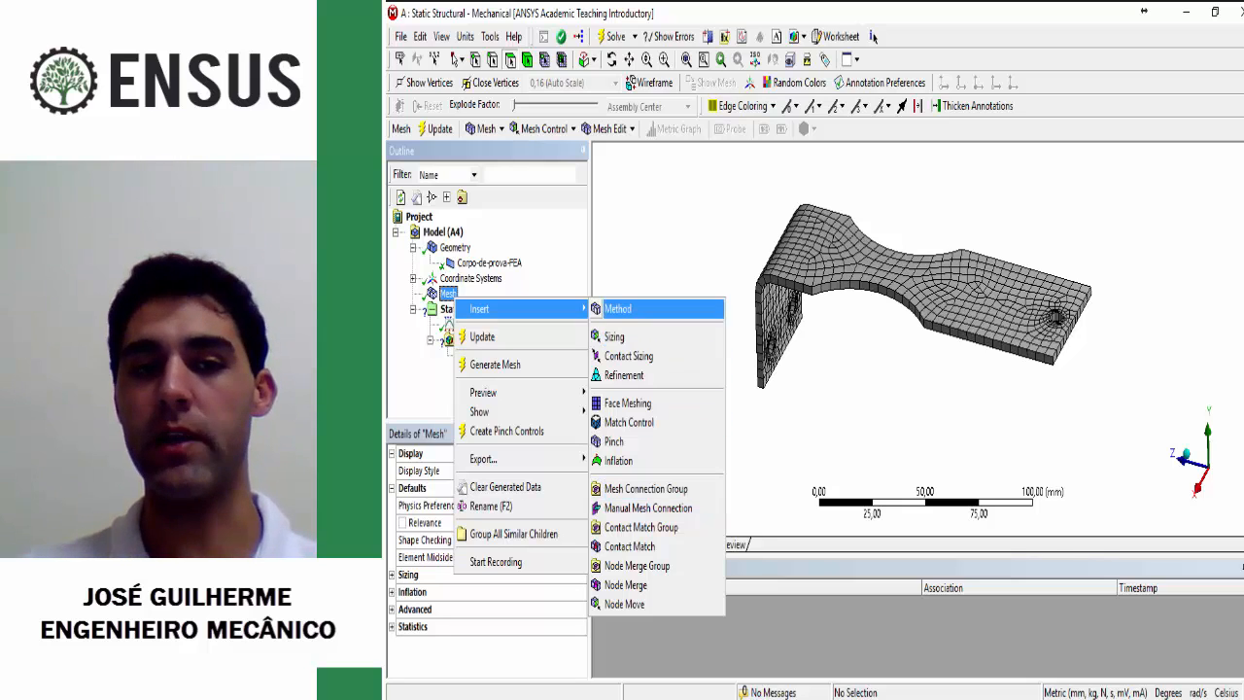
click(725, 263)
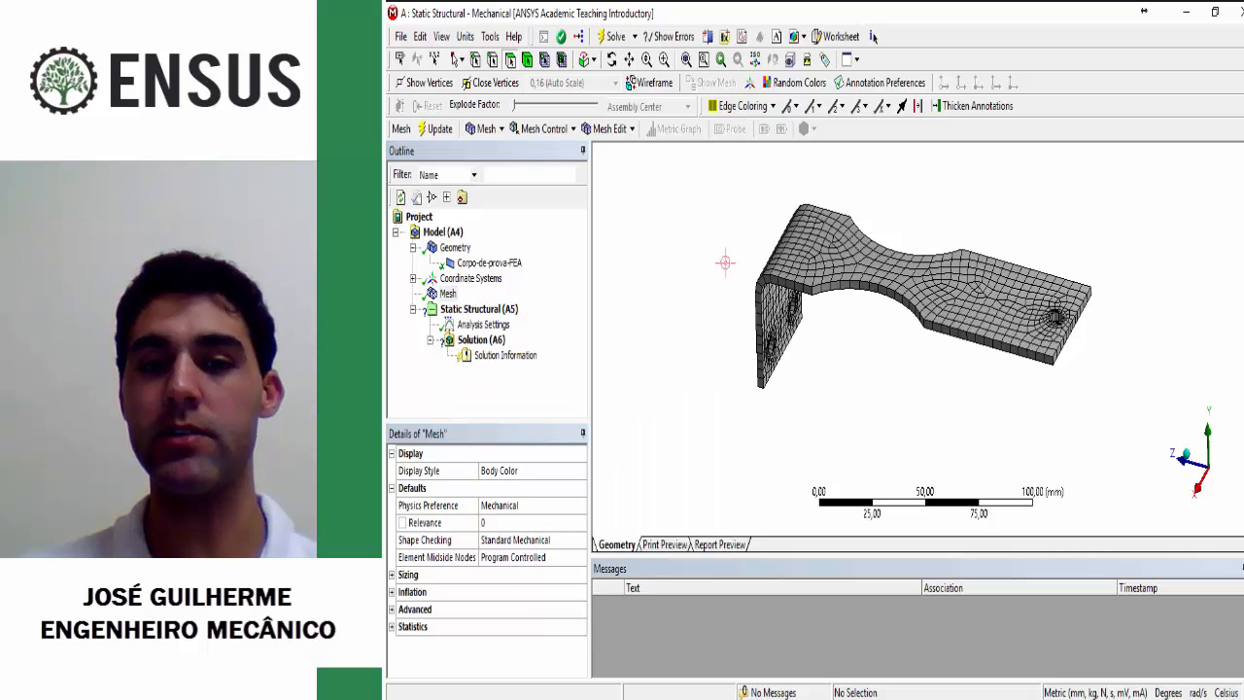
mouse_move(827, 312)
middle_down()
mouse_move(788, 279)
mouse_move(820, 331)
middle_up()
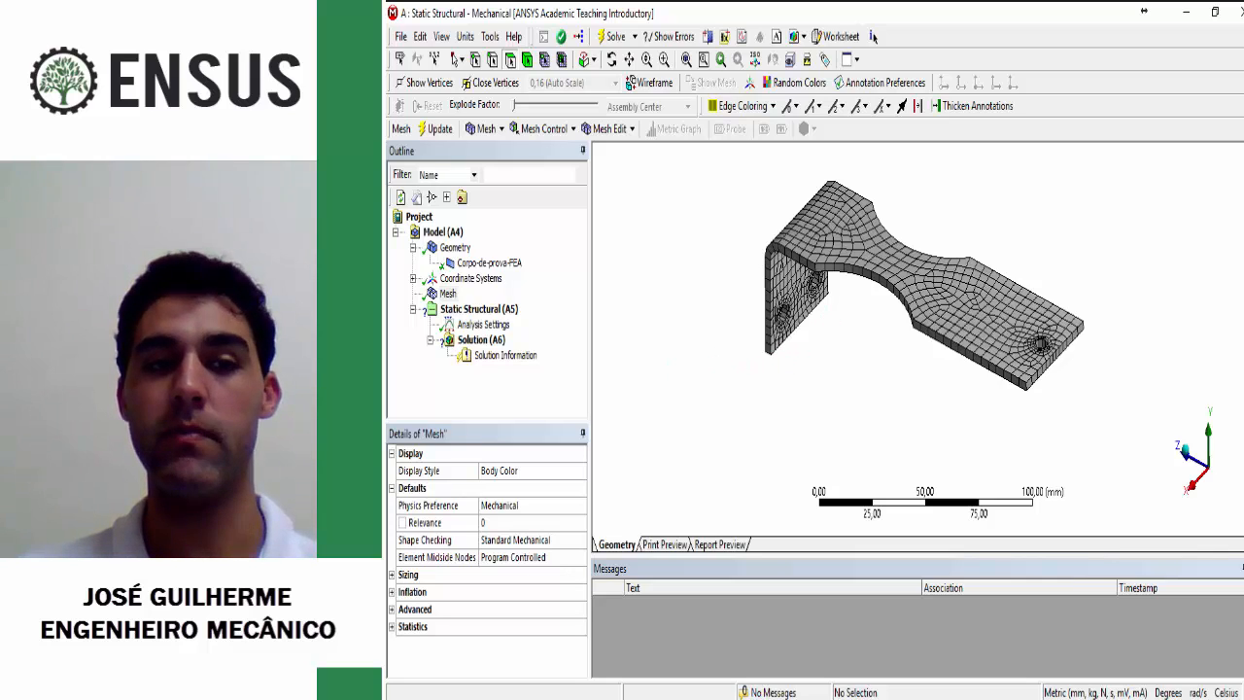
Step: Add a Fixed Support to Static Structural on the two ring faces around the holes in the bent flange
click(478, 308)
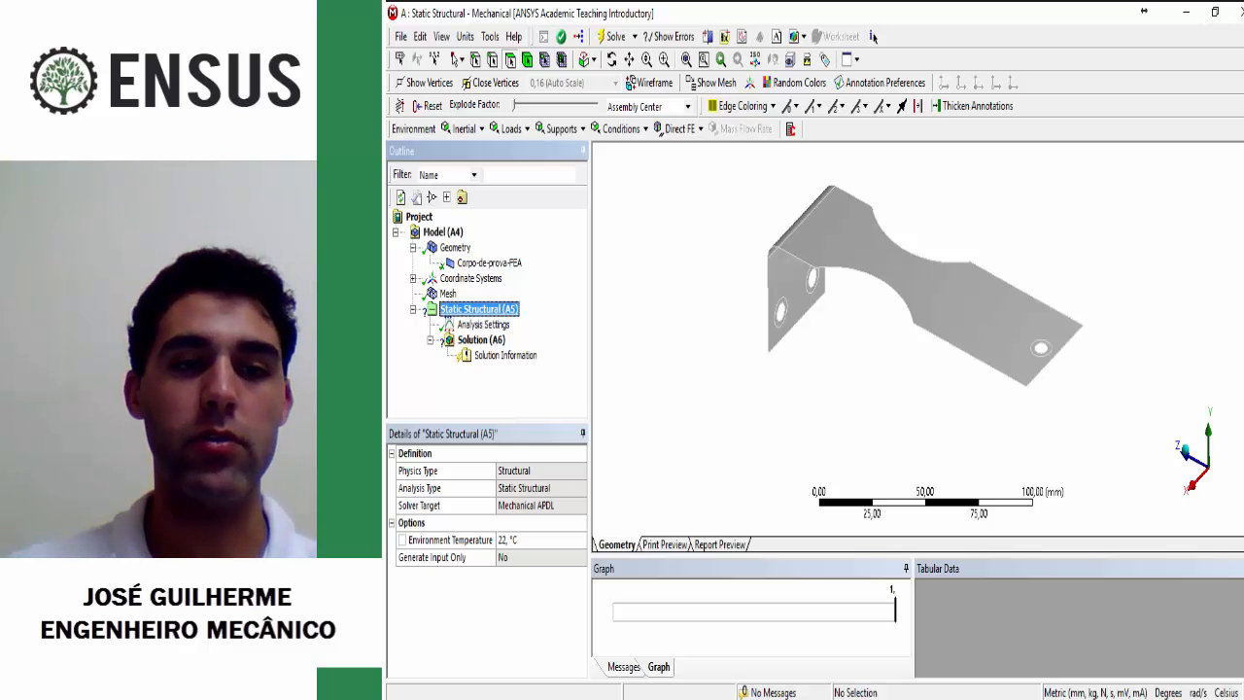
right_click(485, 311)
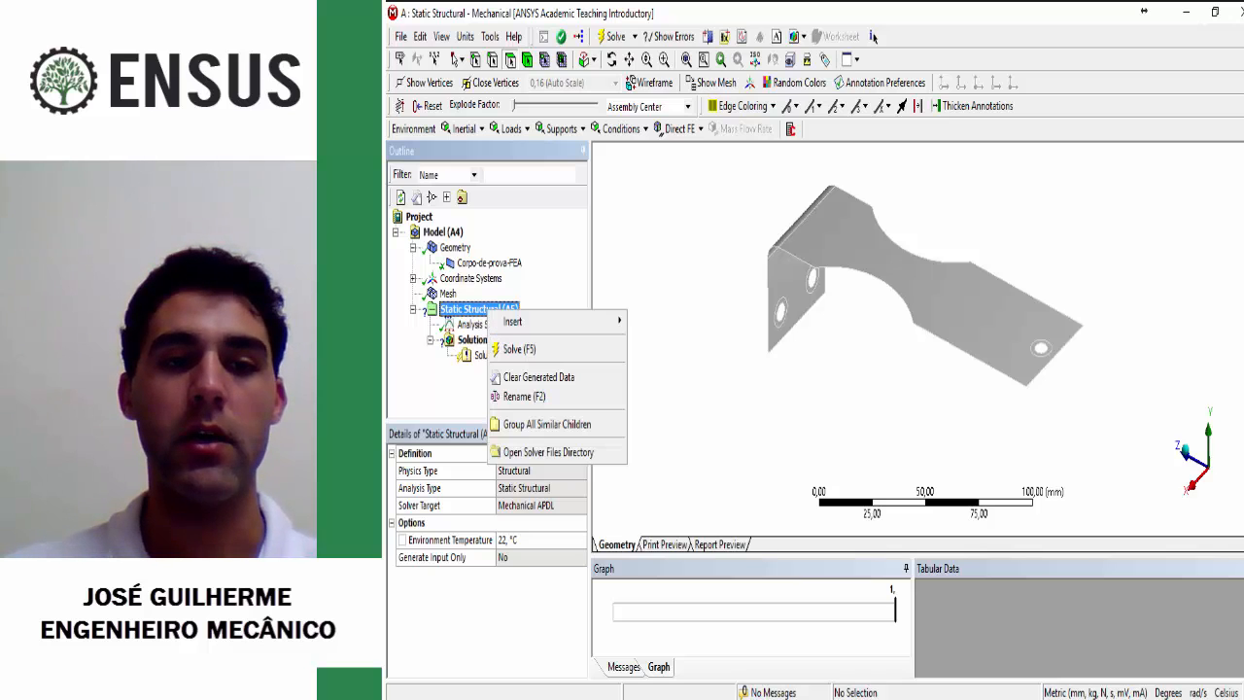
mouse_move(544, 321)
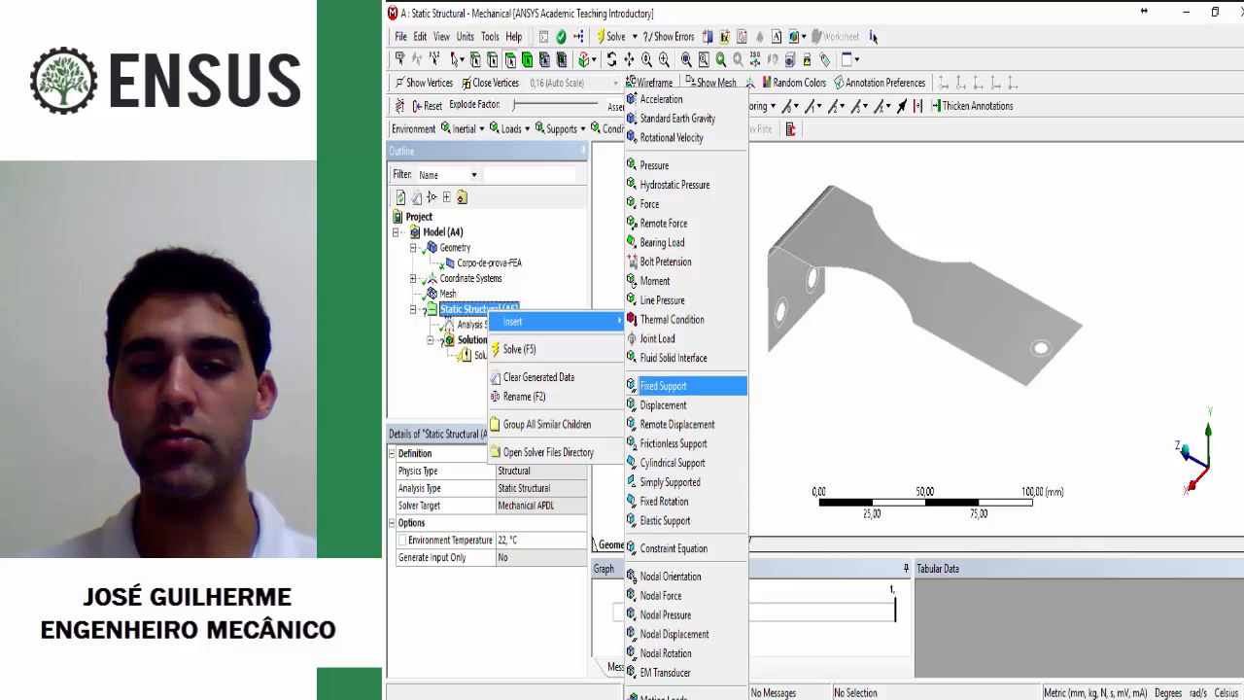
click(663, 385)
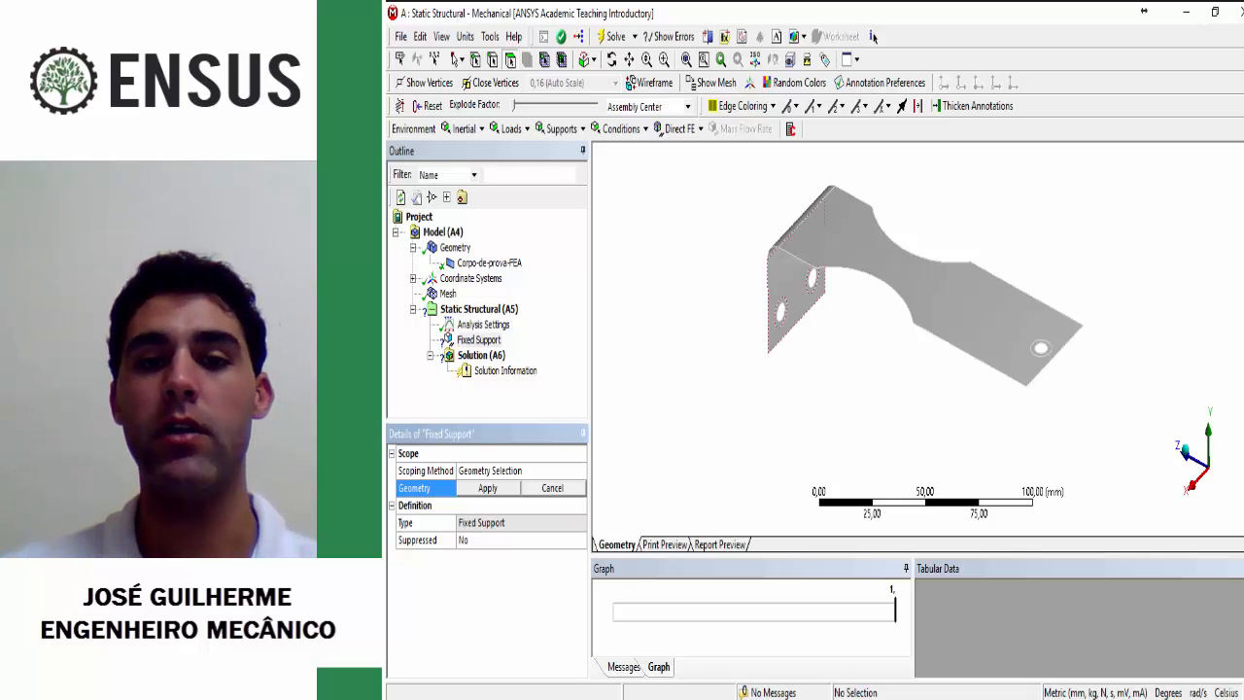
scroll(923, 282, up, 3)
middle_drag(923, 282, 923, 268)
scroll(923, 272, up, 1)
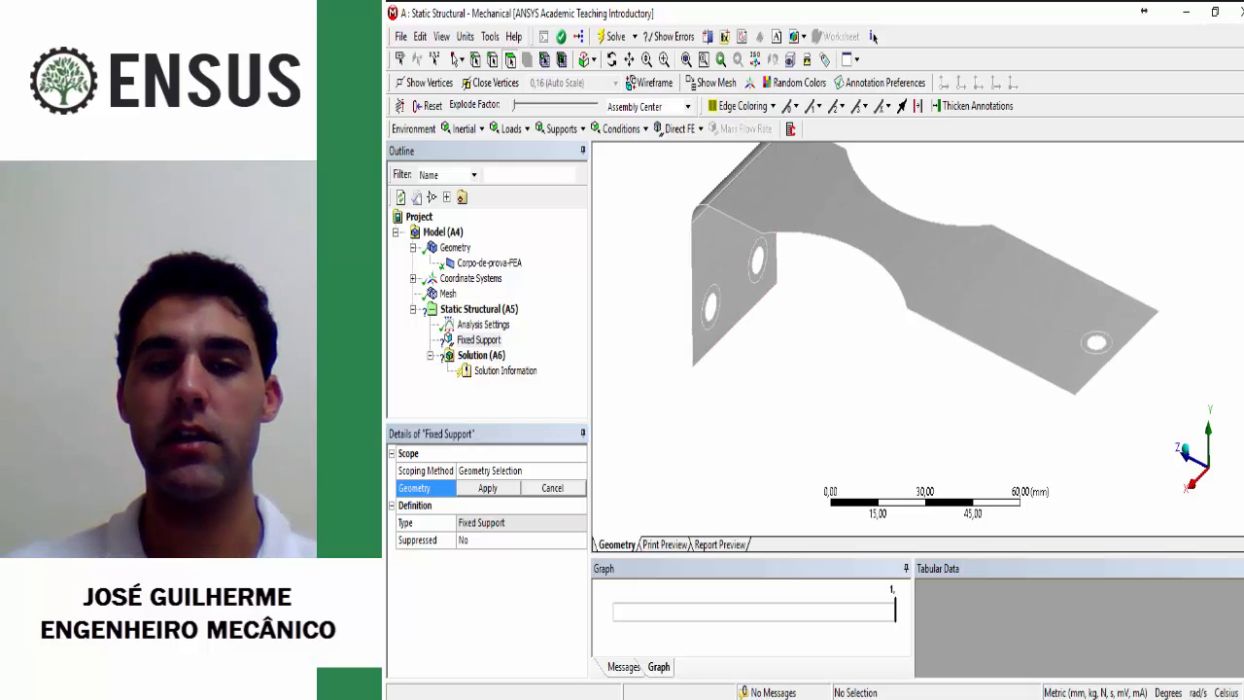
click(705, 319)
ctrl+click(752, 272)
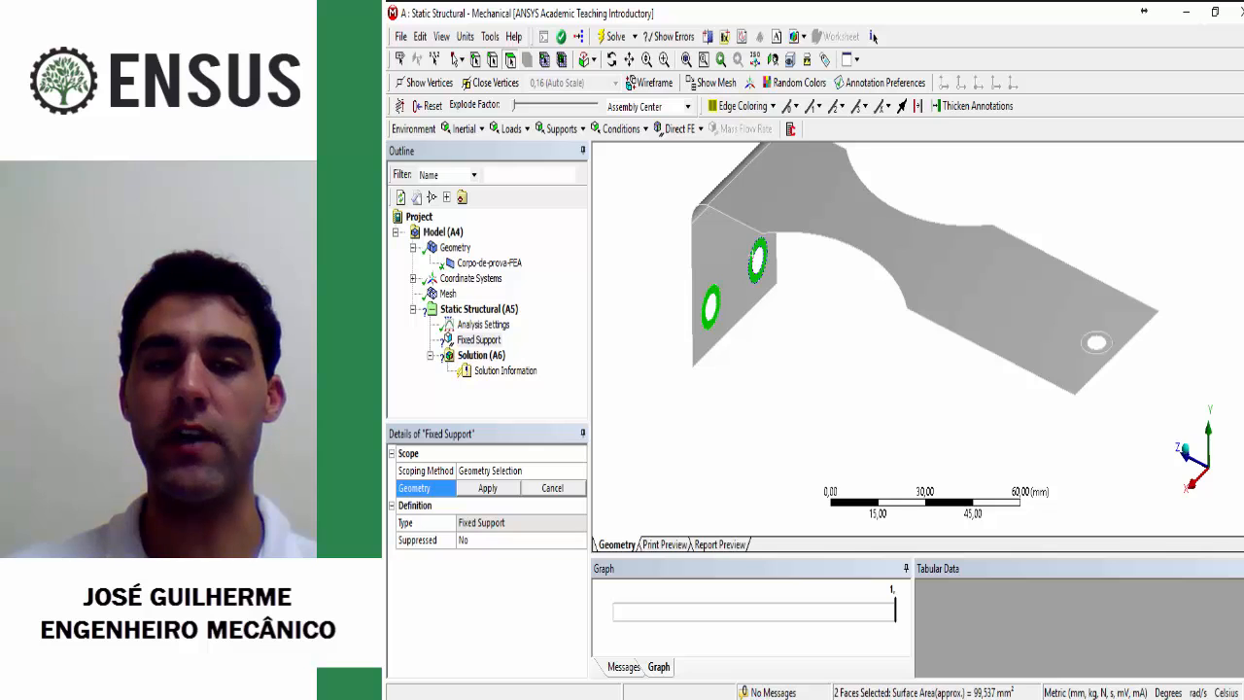
middle_drag(754, 270, 762, 258)
click(487, 488)
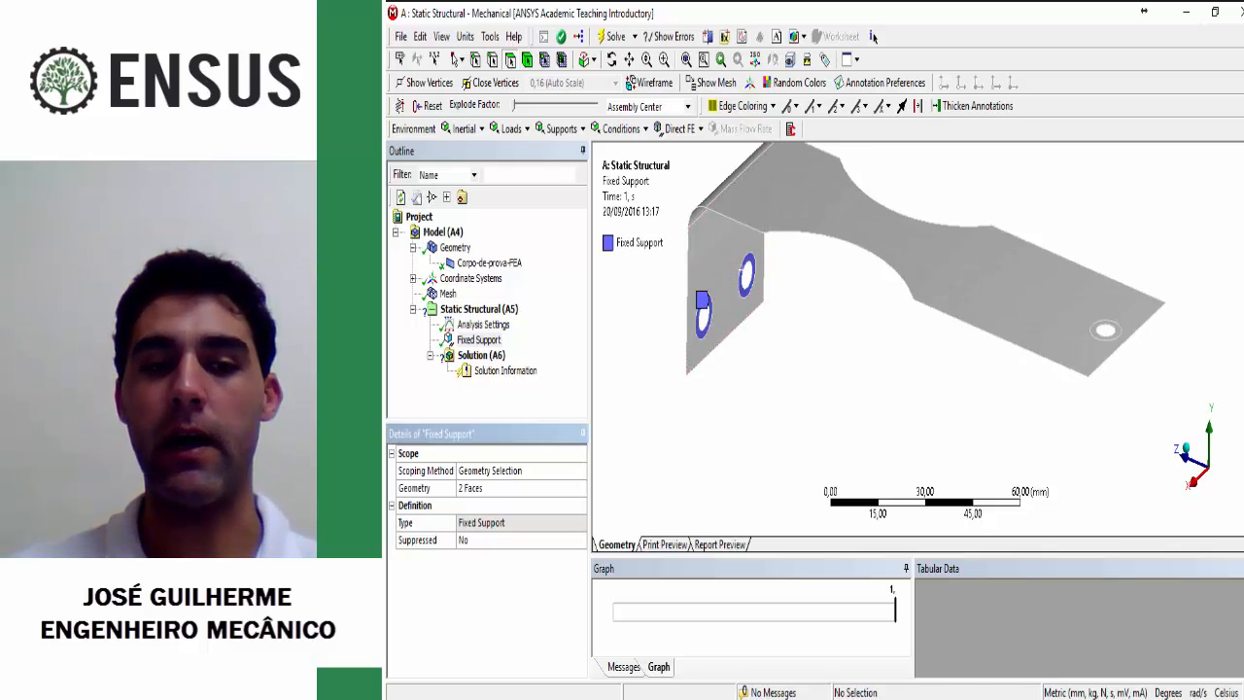
Step: Add a Force to Static Structural on the ring face around the single hole at the specimen's free end
scroll(921, 338, down, 3)
middle_drag(921, 338, 921, 352)
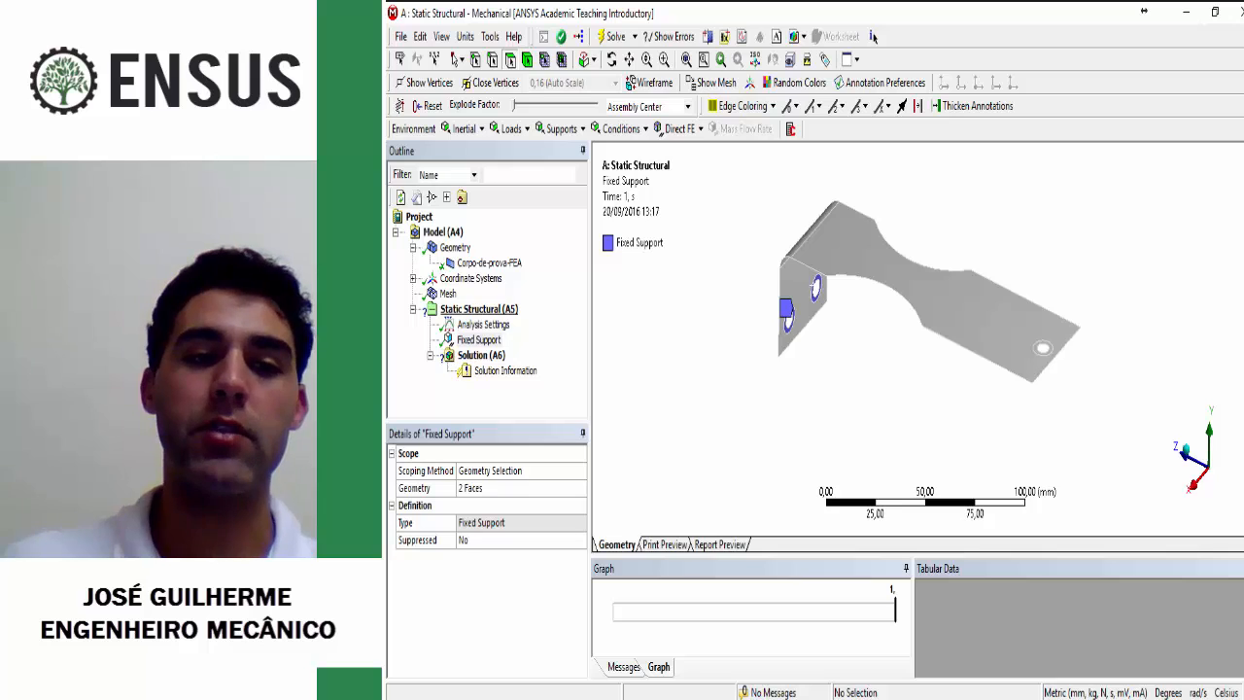
right_click(501, 310)
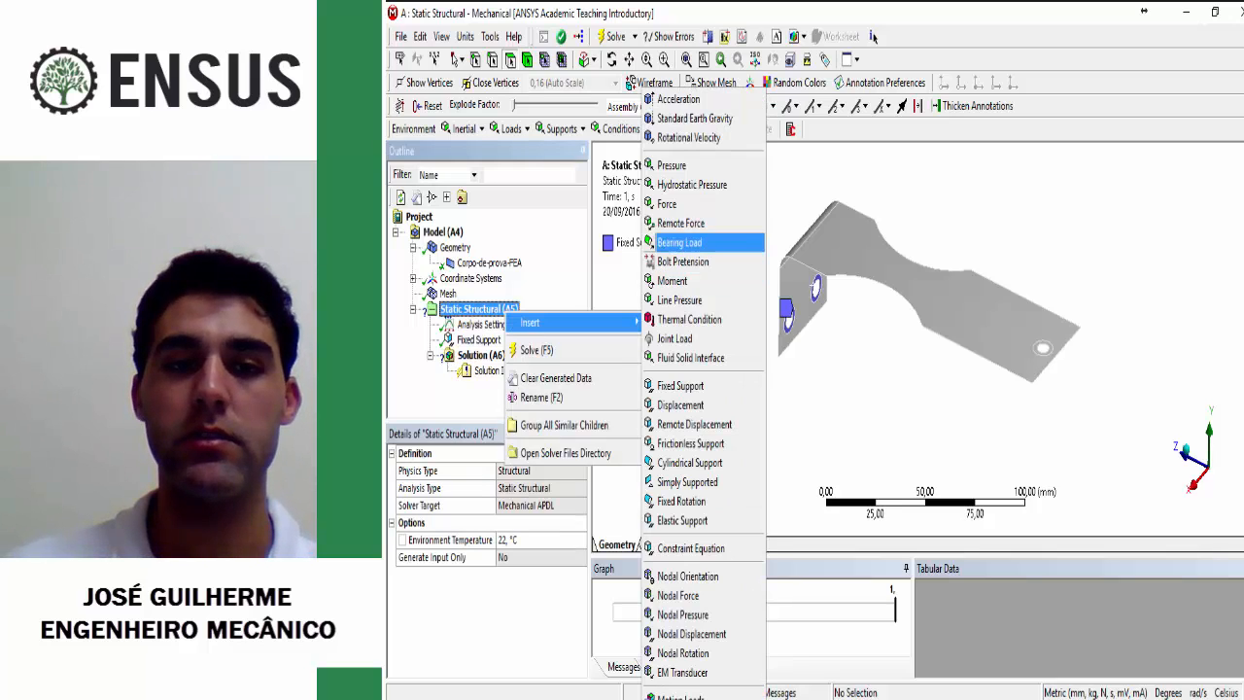
click(671, 203)
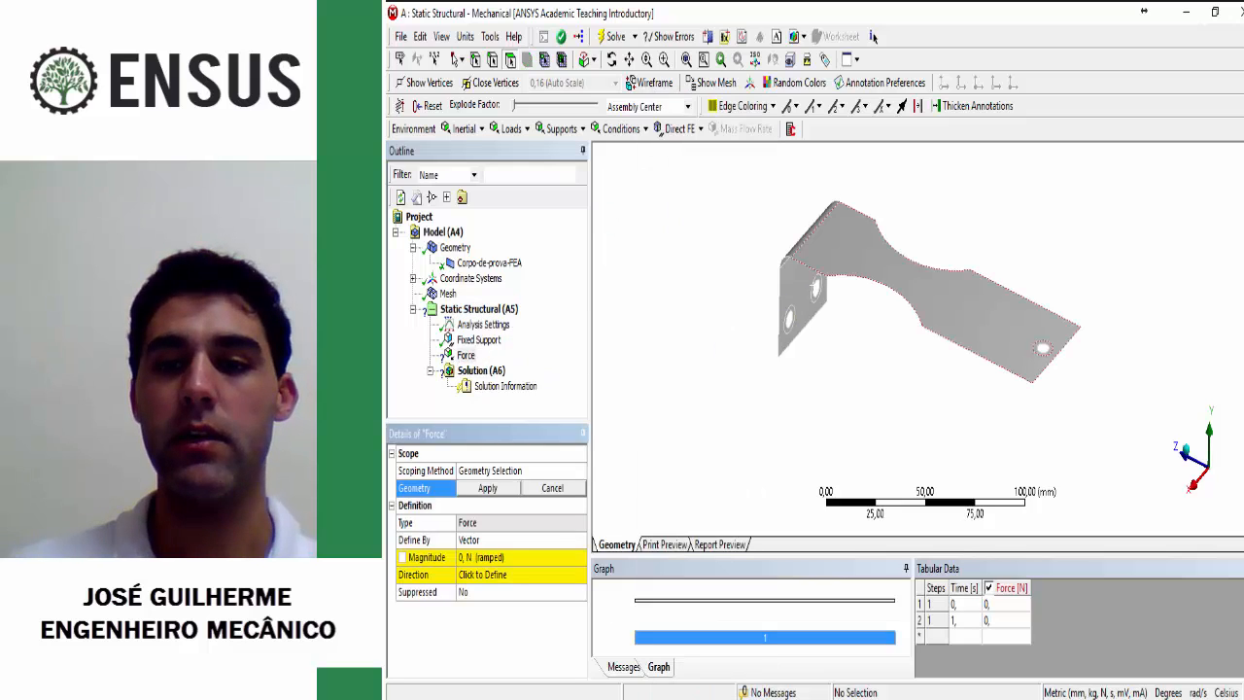
click(1042, 347)
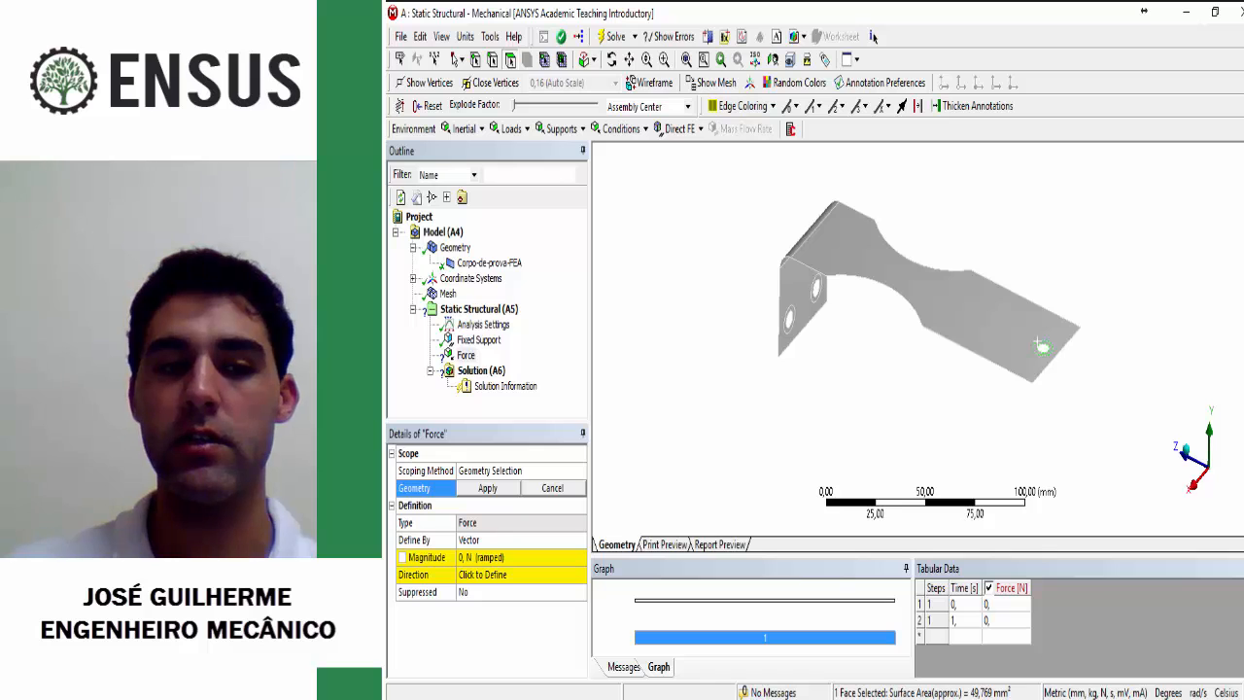
click(488, 488)
Step: Try defining the force by Components and switch its definition back to Vector
middle_drag(898, 418, 903, 262)
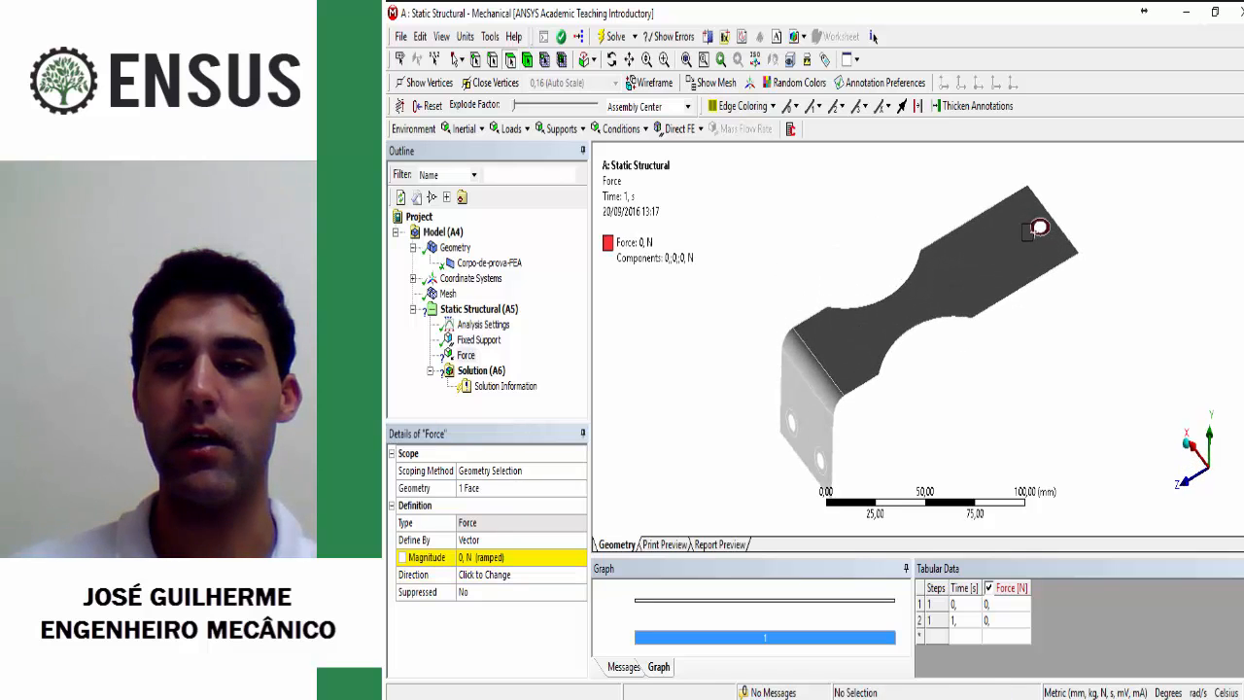
scroll(908, 311, up, 2)
ctrl+middle_drag(1001, 219, 868, 370)
scroll(921, 350, up, 5)
middle_drag(983, 345, 957, 356)
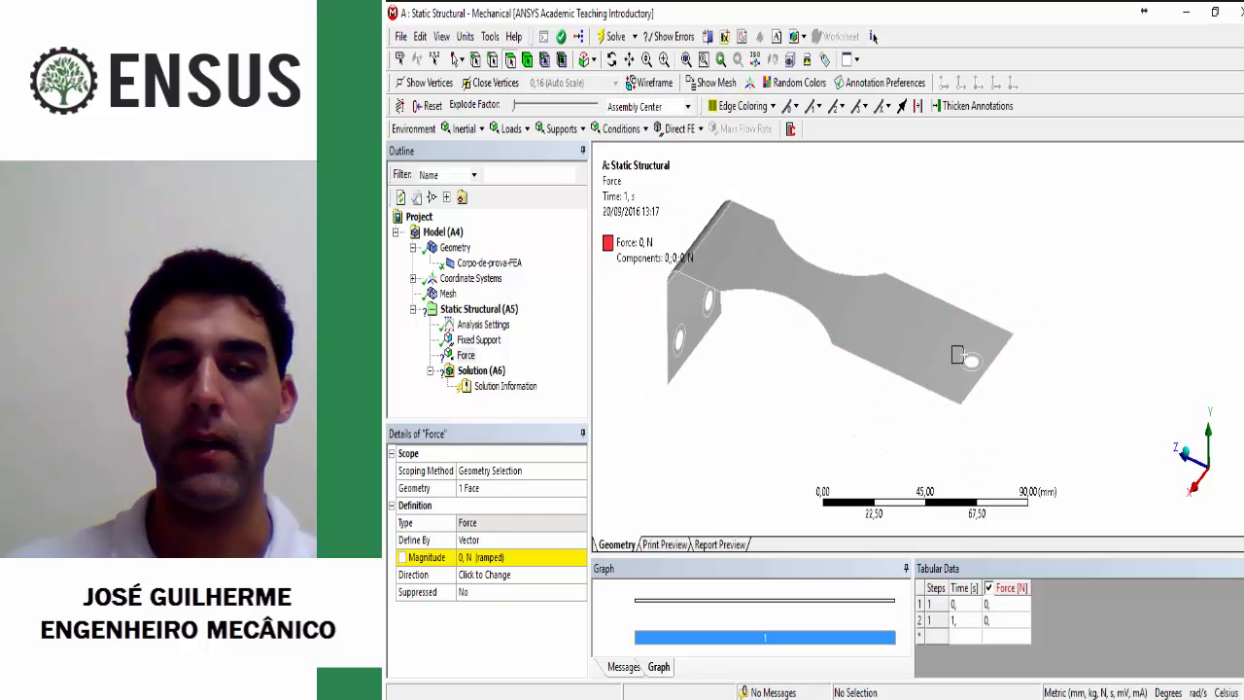
click(519, 541)
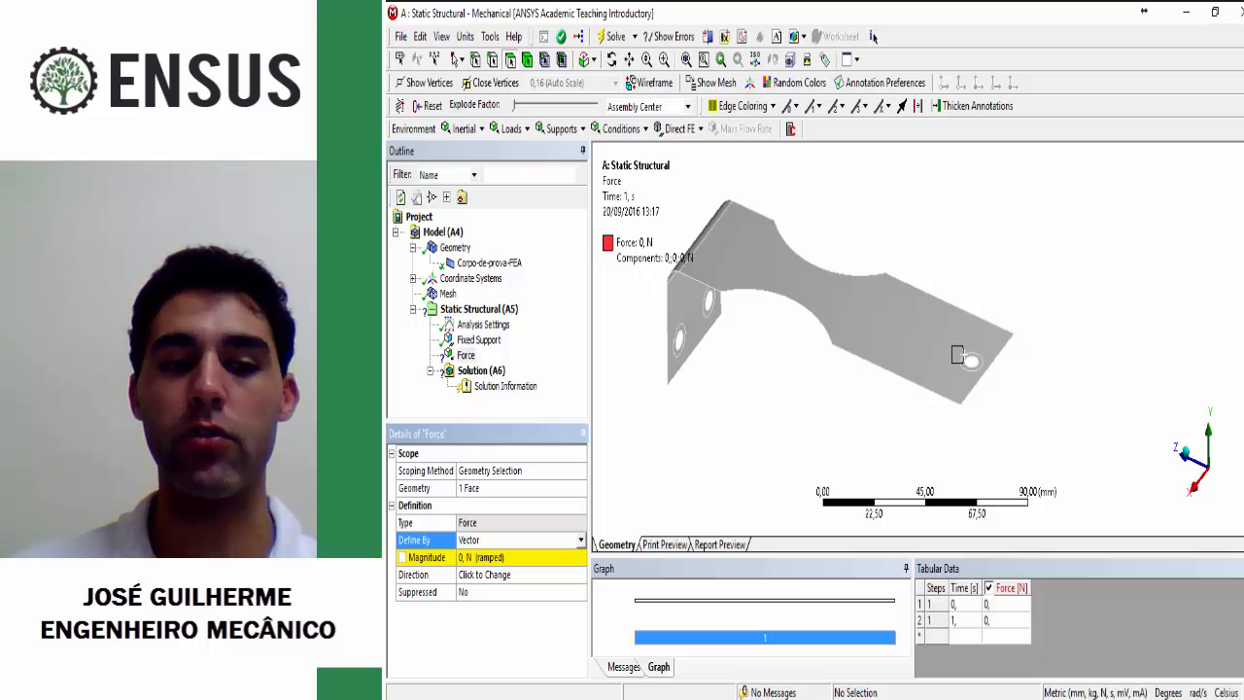
click(581, 540)
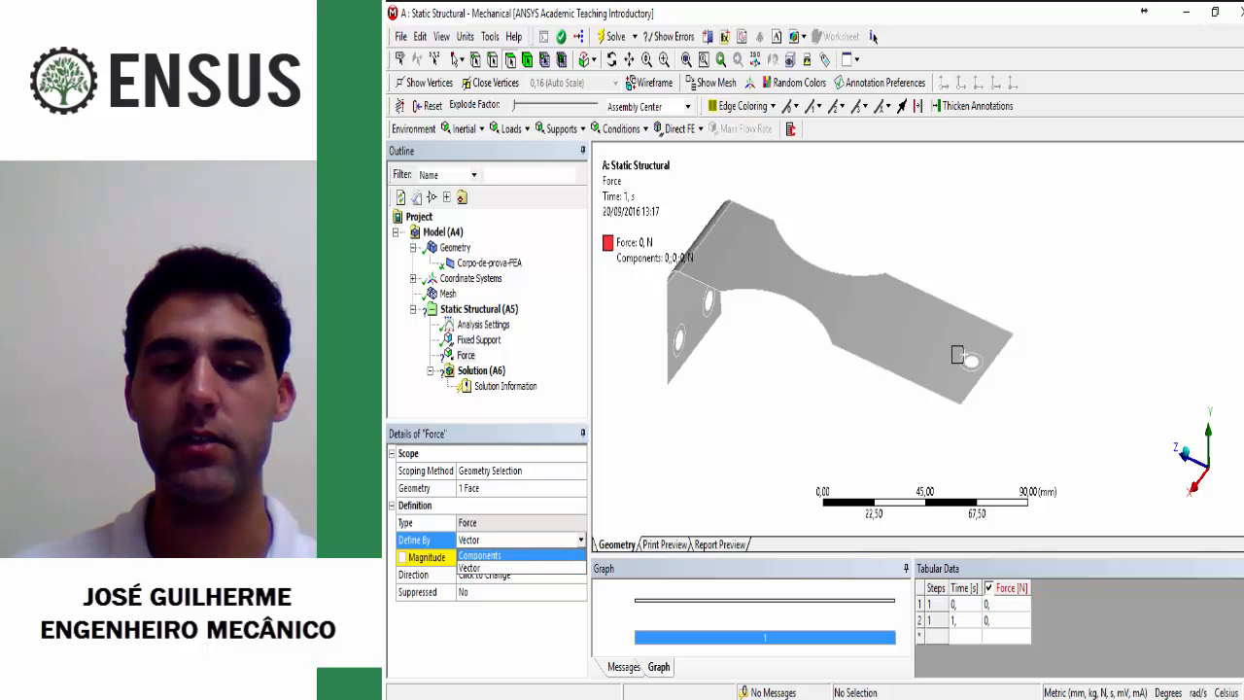
click(480, 556)
click(581, 540)
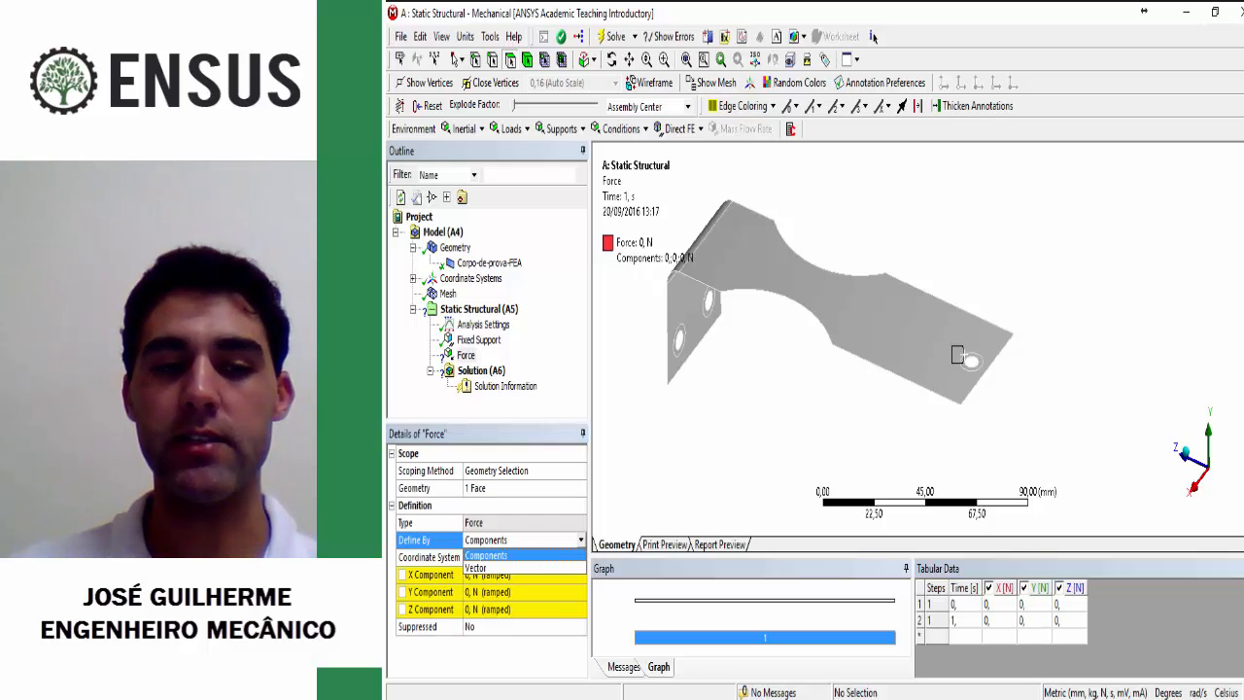
click(486, 556)
click(581, 540)
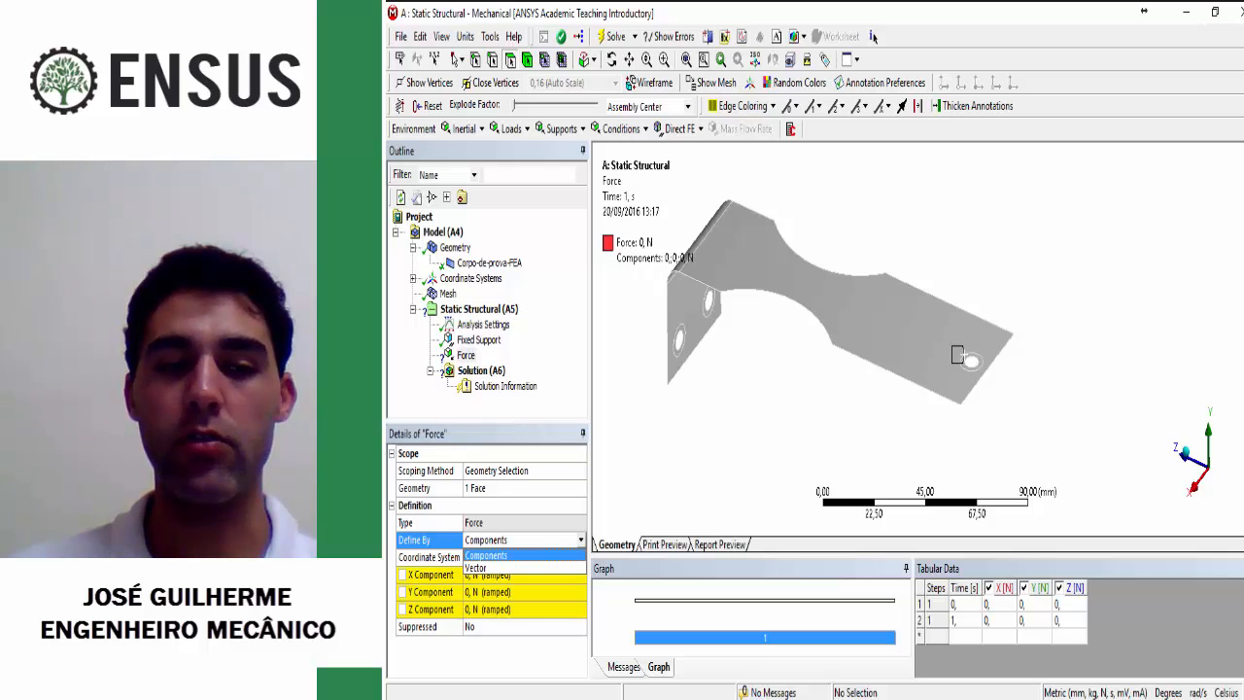
click(475, 567)
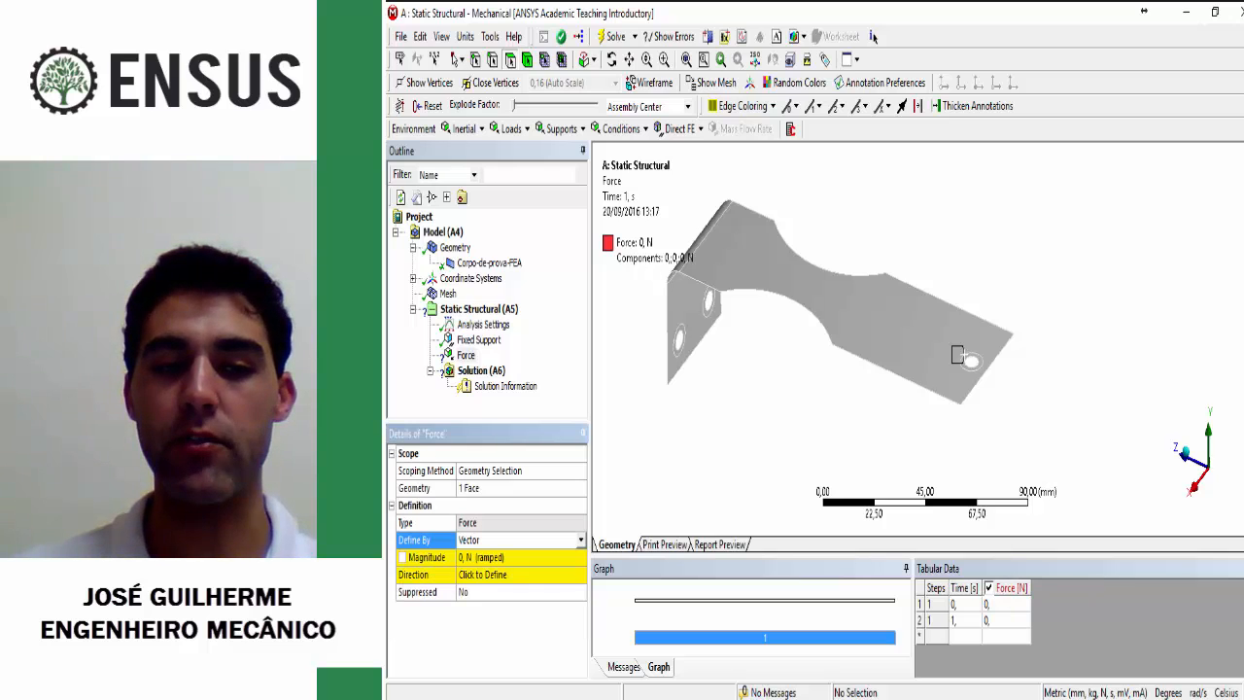
Step: Define the force on the free-end hole's ring face by Components in the Global Coordinate System
middle_drag(957, 355, 962, 246)
middle_drag(874, 321, 875, 374)
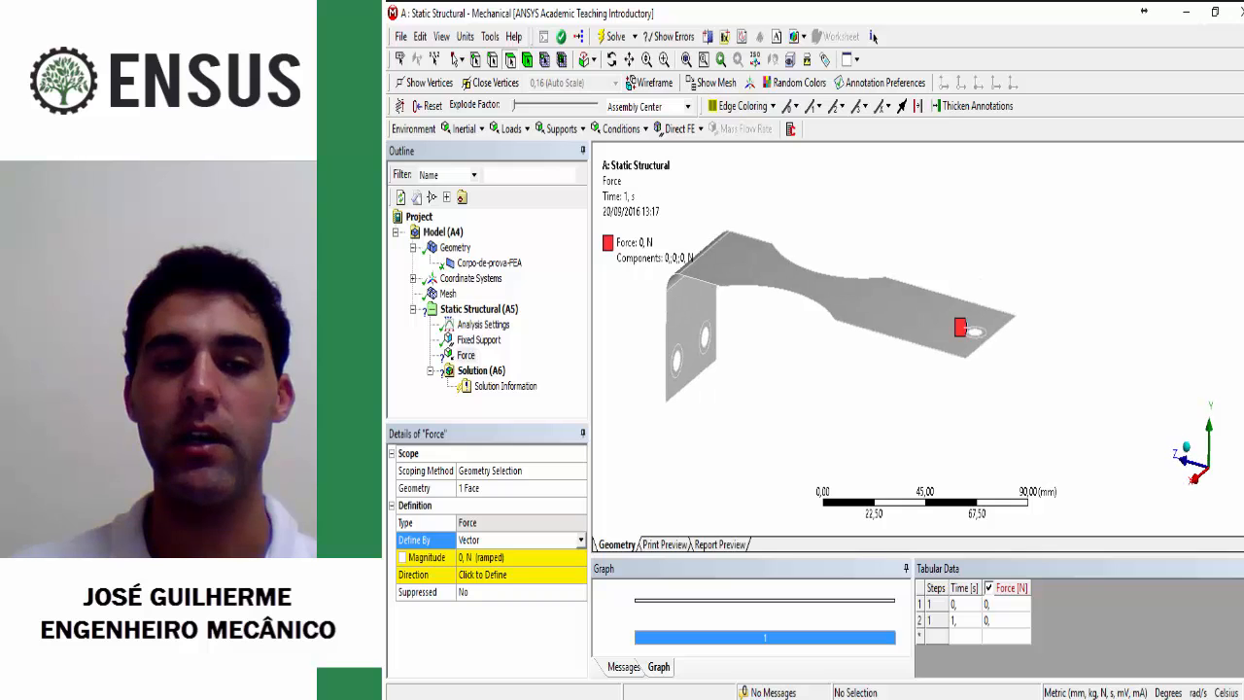
click(581, 540)
click(486, 554)
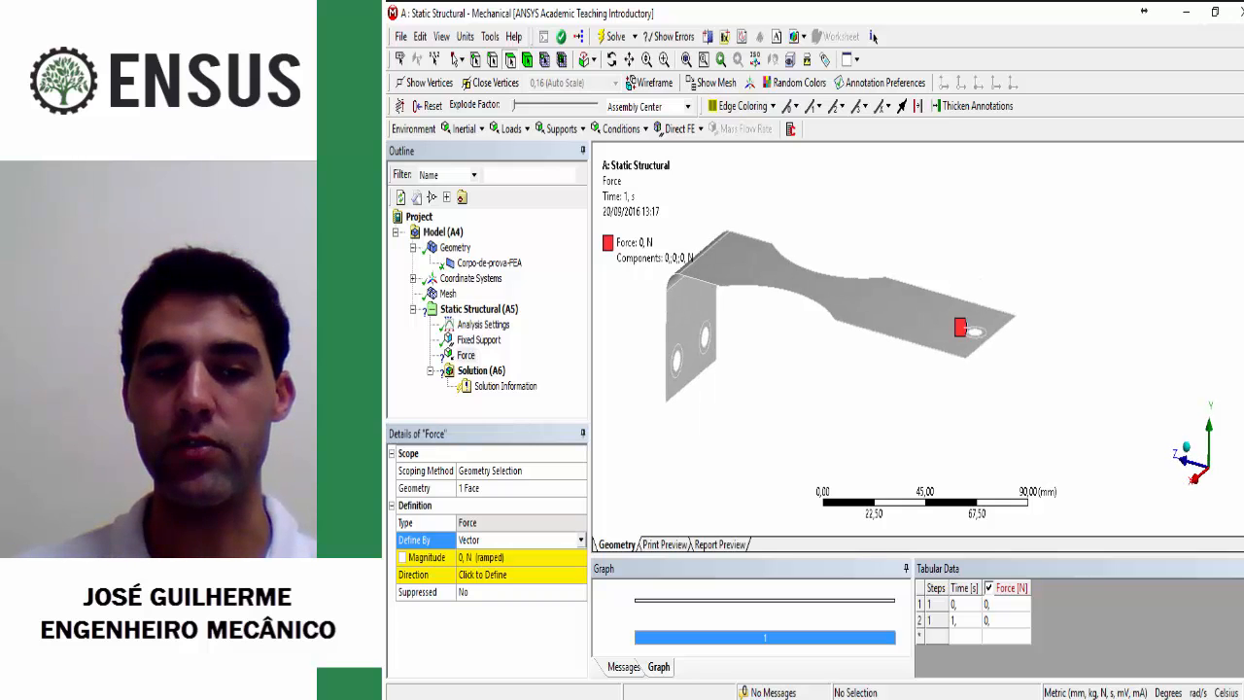
middle_drag(875, 330, 910, 331)
scroll(896, 359, down, 2)
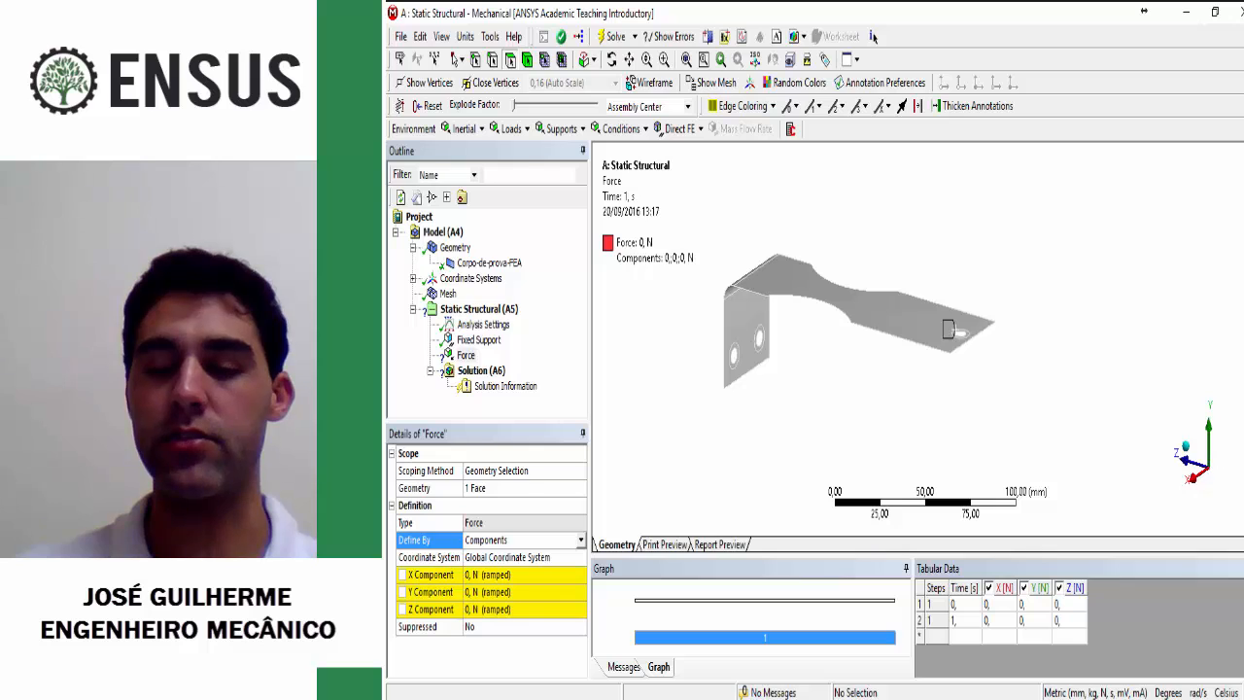
mouse_move(909, 331)
middle_down()
mouse_move(911, 305)
mouse_move(911, 342)
middle_up()
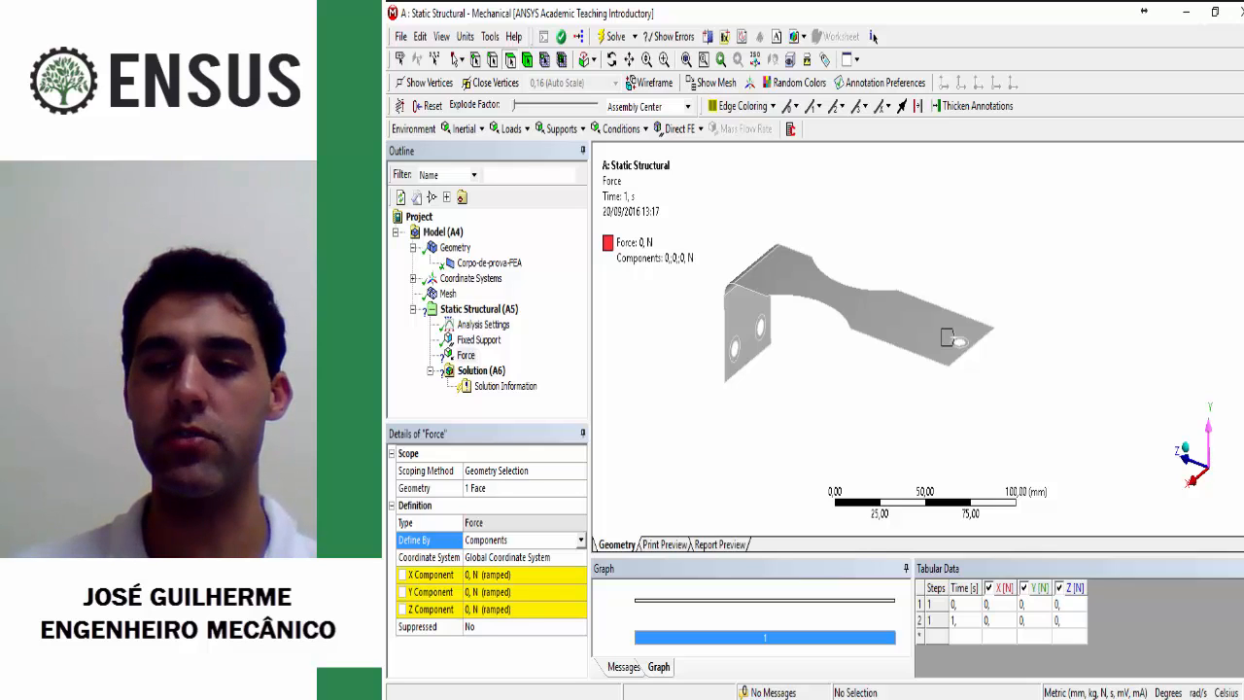
Step: Check the block's mass on the PRÉ-ANÁLISE slide in PowerPoint, and set the force's Y Component in ANSYS to =0,70274*9,81
click(520, 592)
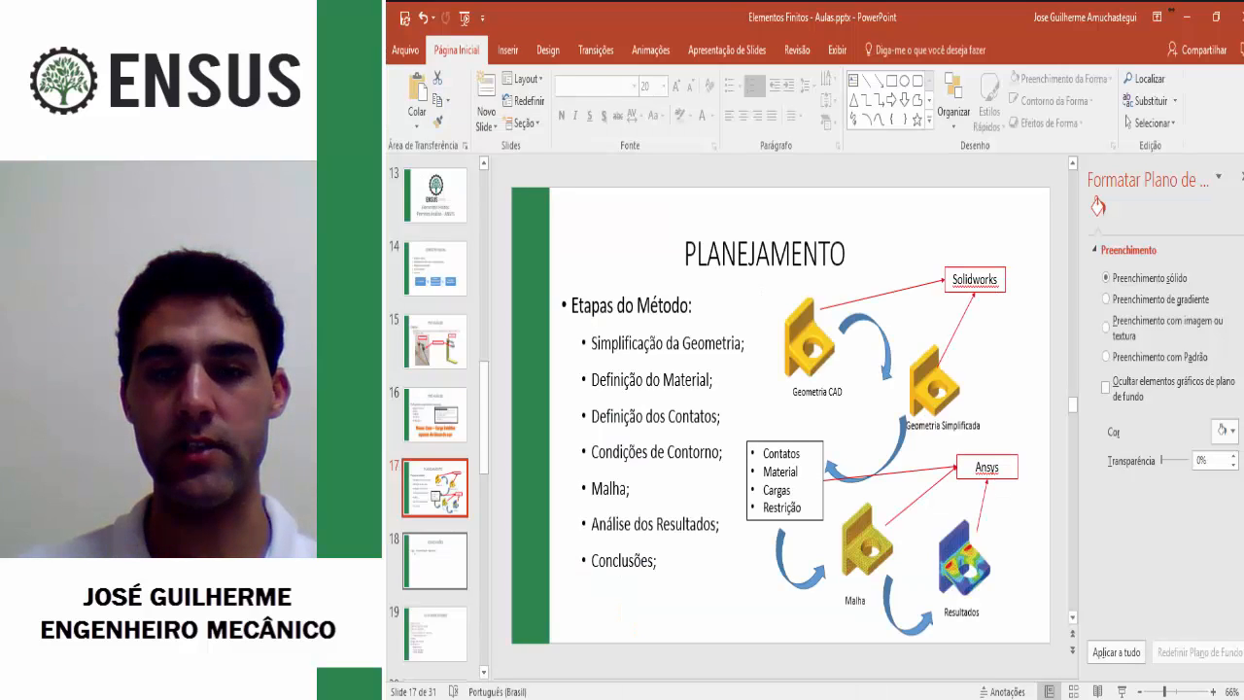
click(435, 367)
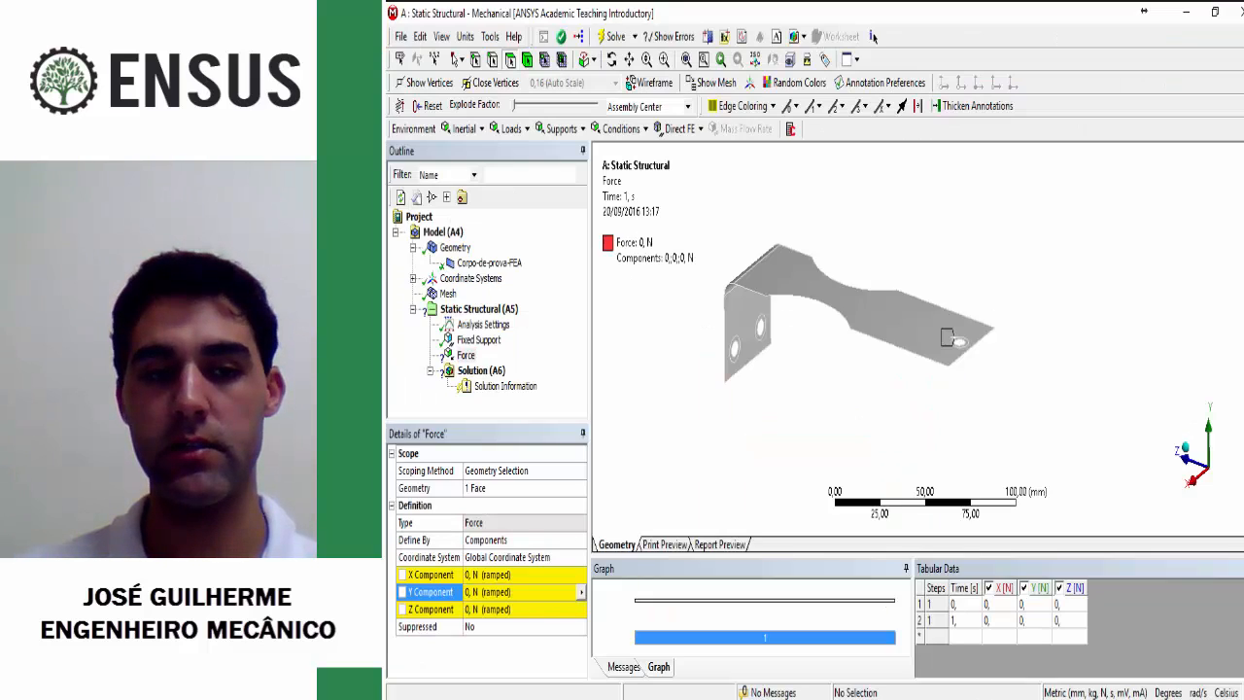
click(520, 591)
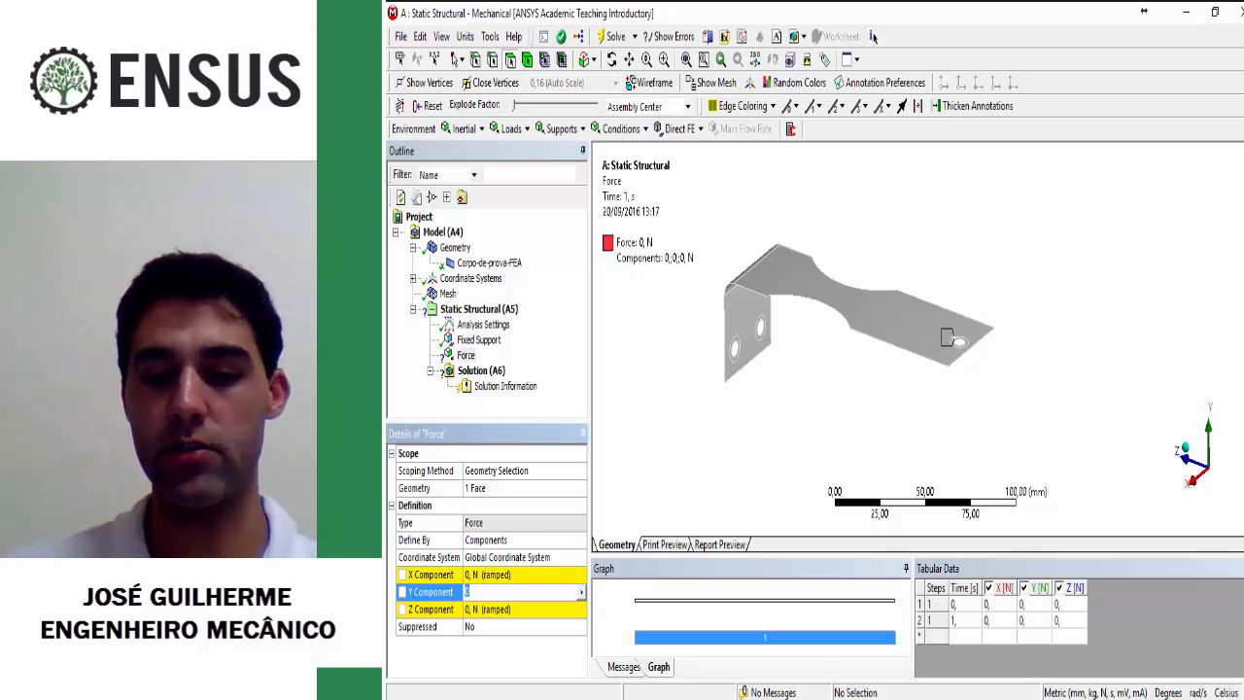
text(=0,)
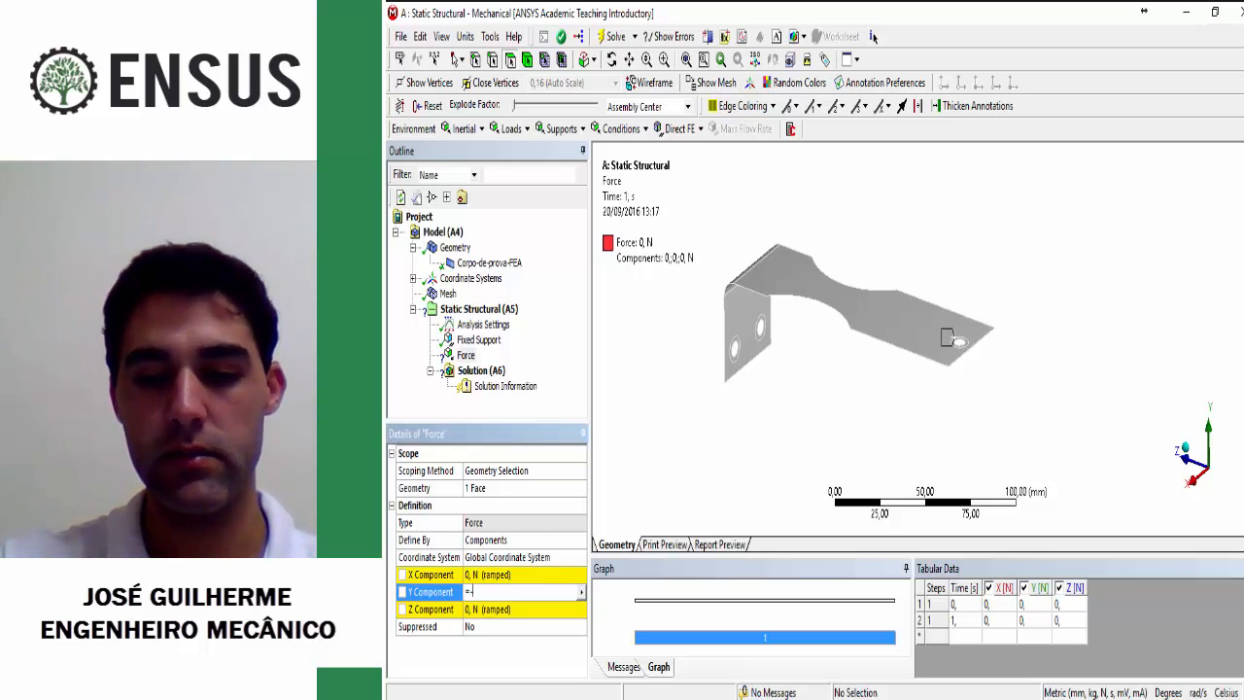
text(7)
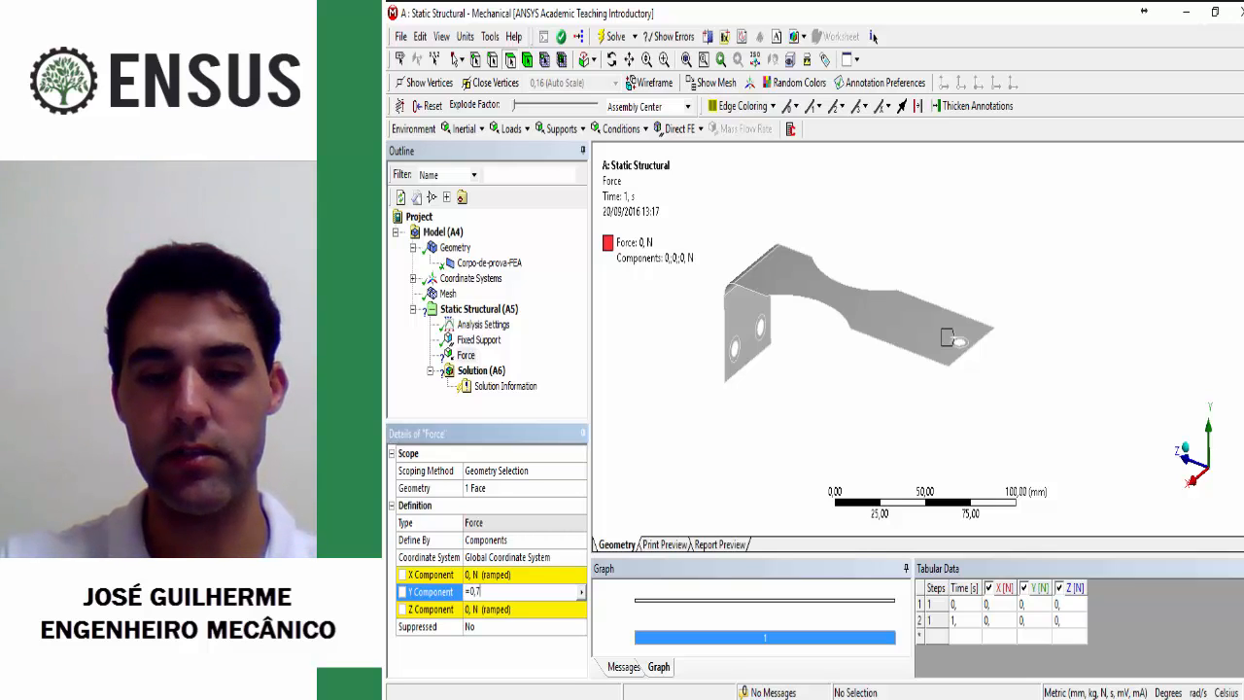
text(0274*9)
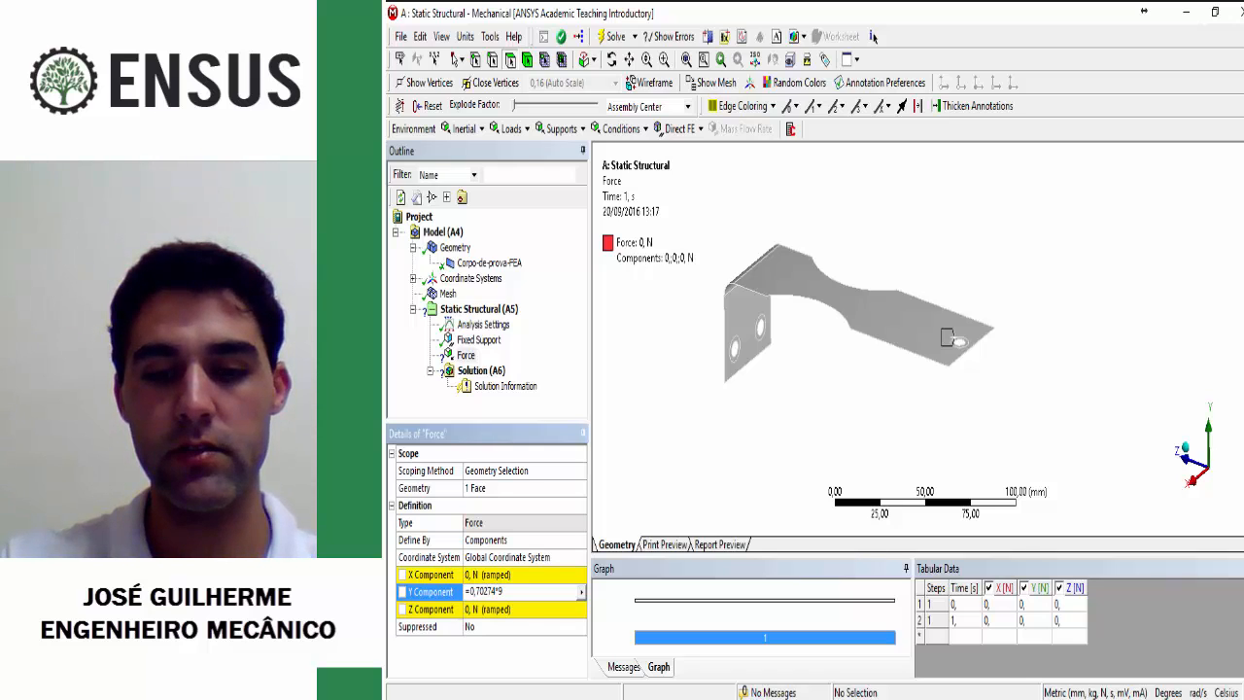
text(,81)
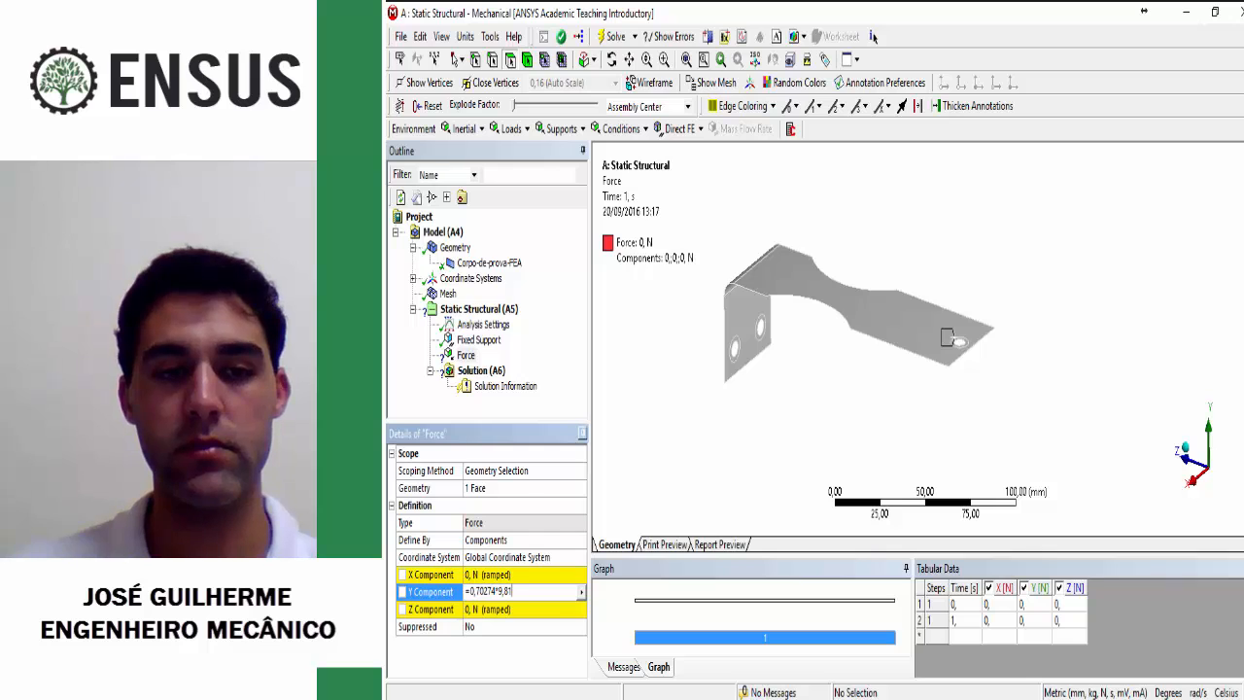
key(Return)
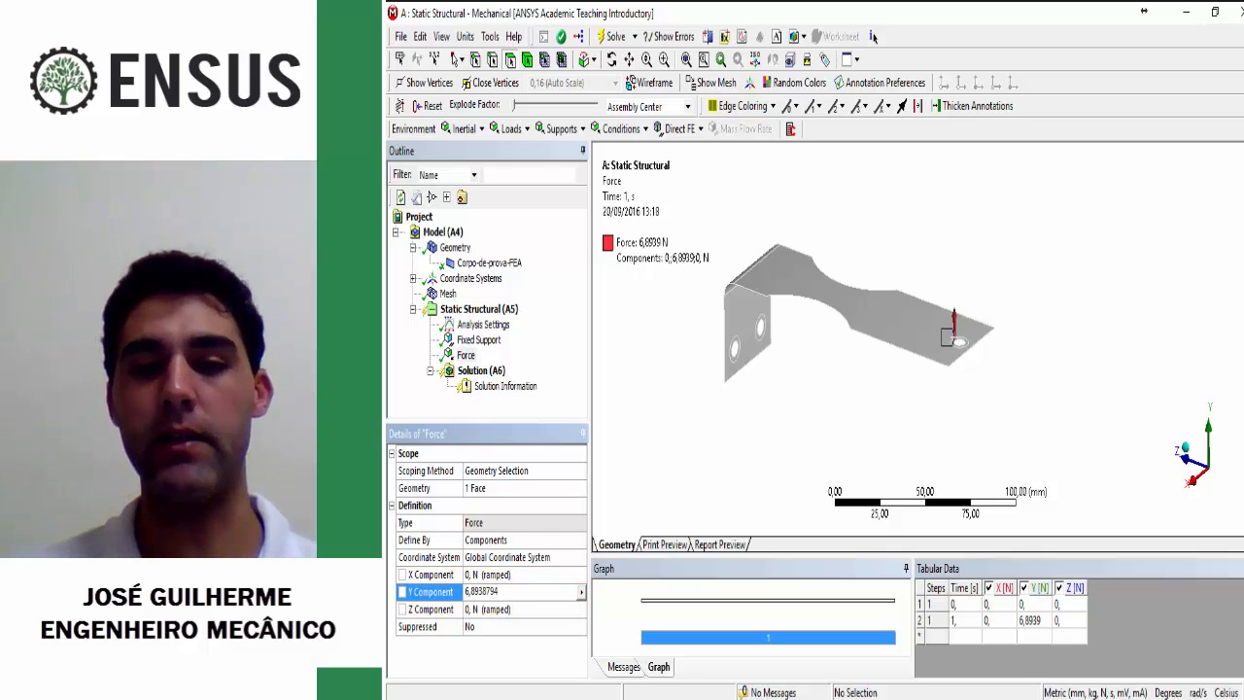
Step: Point the force downward by setting its Y Component to -6,8938794 N
key(shift+Left)
key(shift+Left)
key(shift+Left)
key(shift+Left)
key(shift+Left)
key(shift+Left)
key(shift+Left)
key(shift+Left)
key(shift+Left)
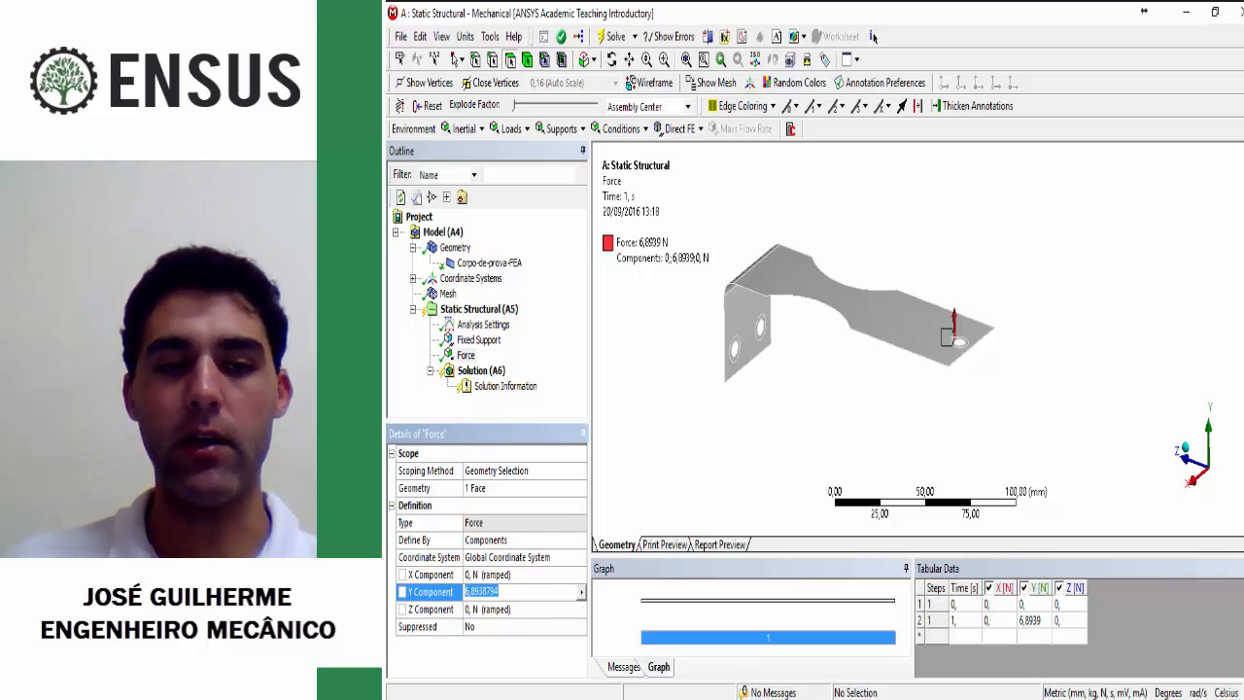
key(Return)
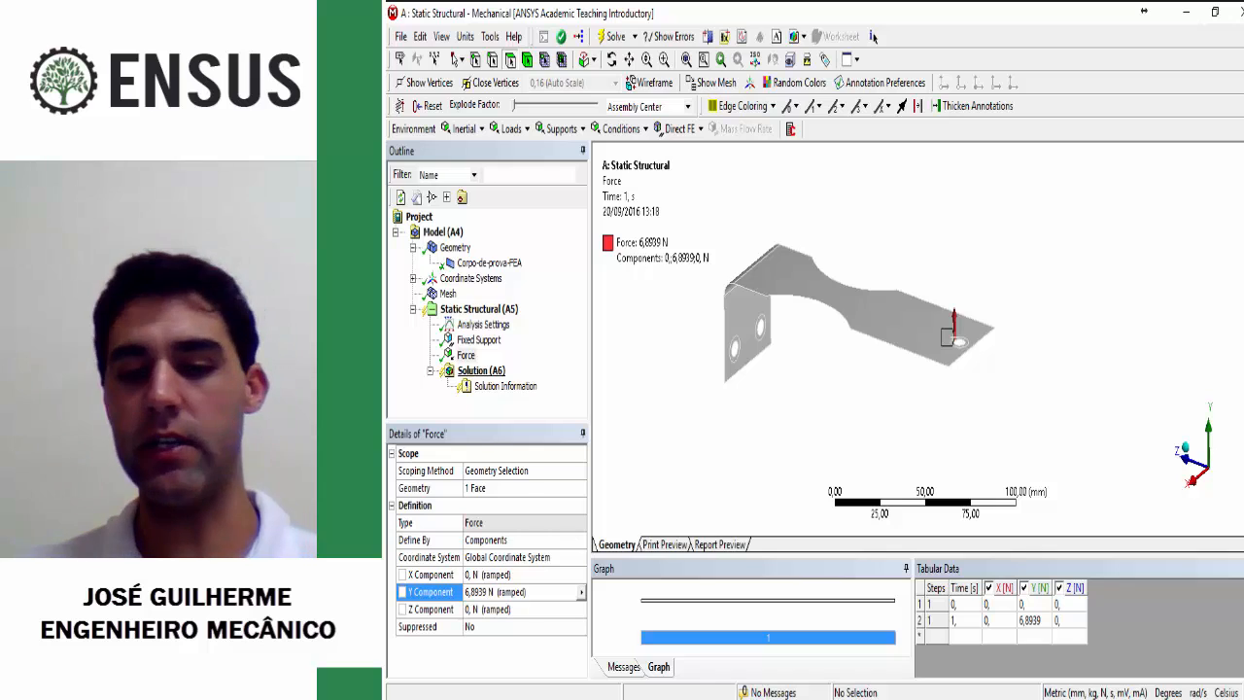
click(467, 356)
click(469, 592)
click(470, 592)
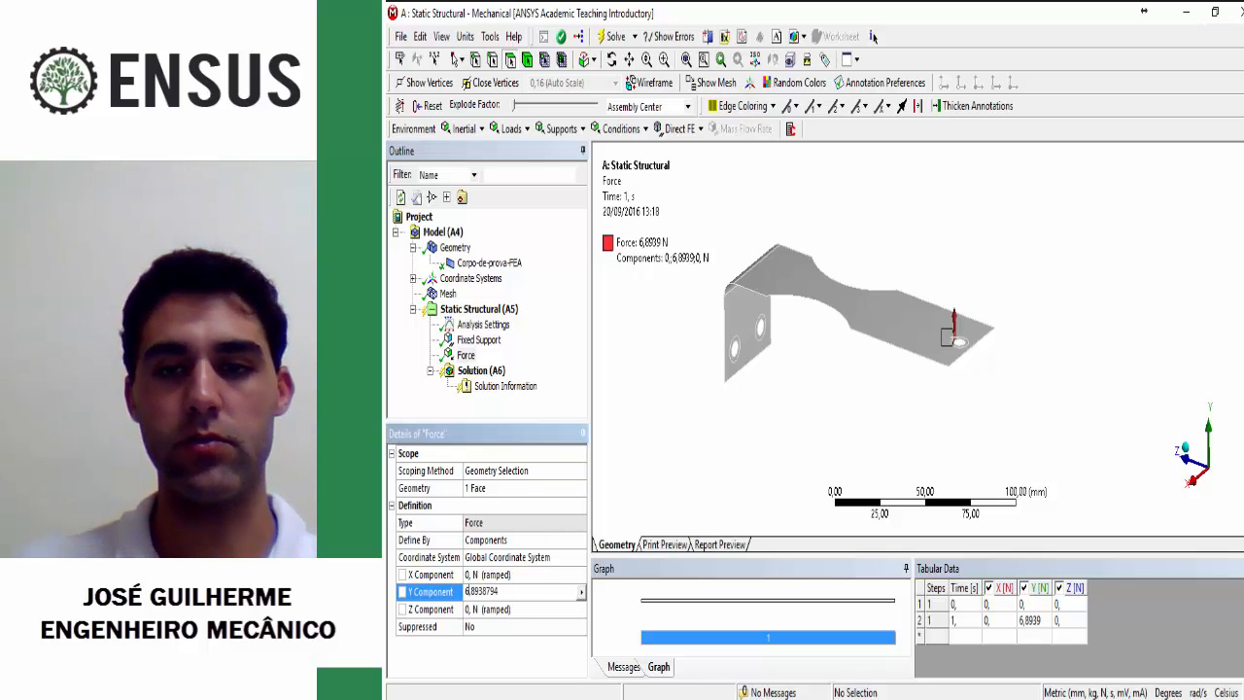
text(-)
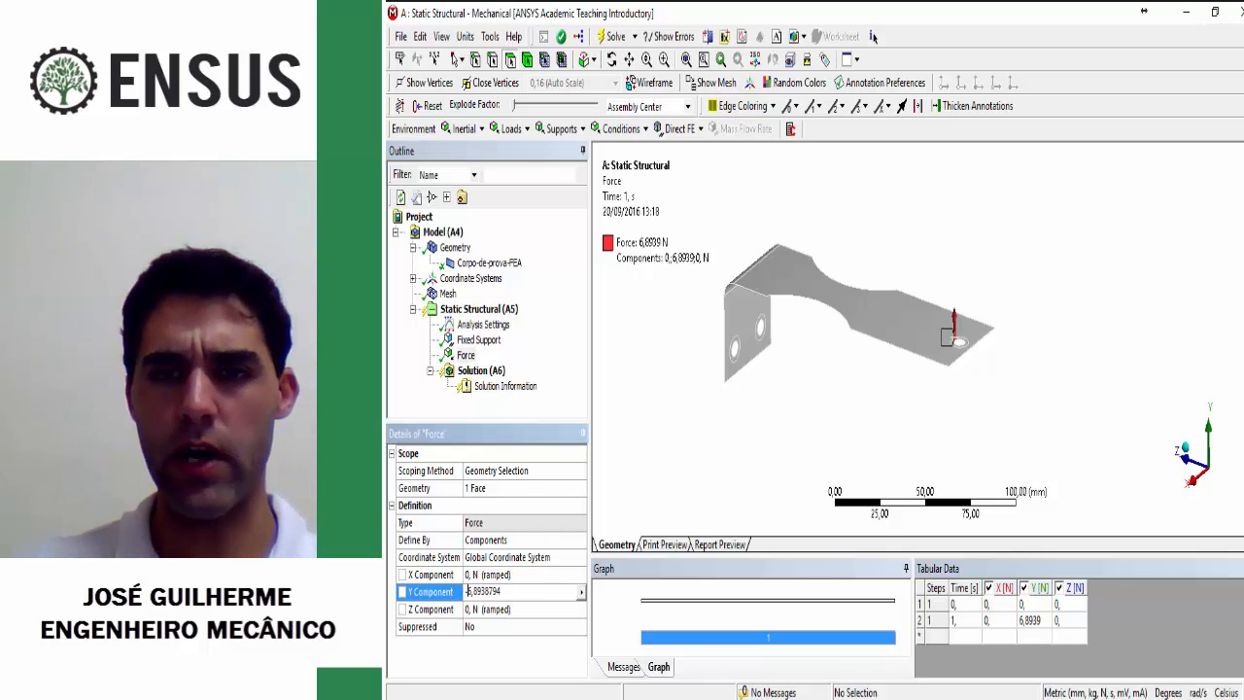
key(Return)
Step: Solve the Static Structural analysis with the fixed support and the force applied
middle_drag(860, 321, 919, 315)
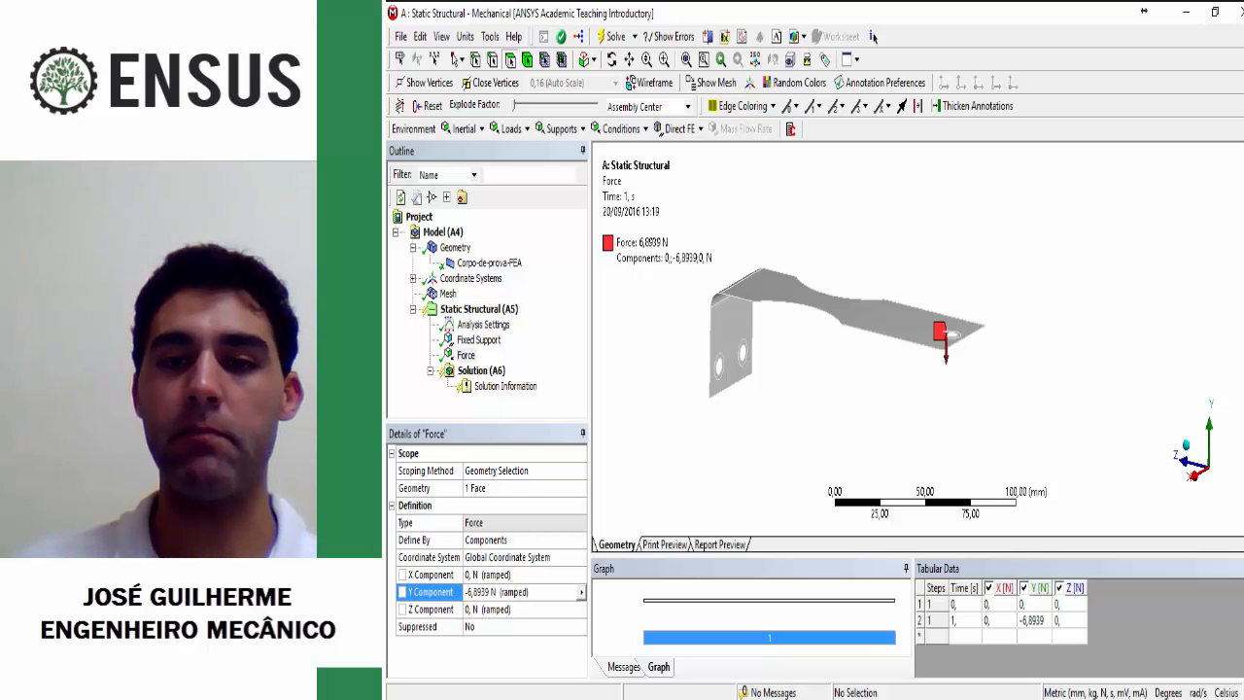
middle_drag(918, 315, 977, 340)
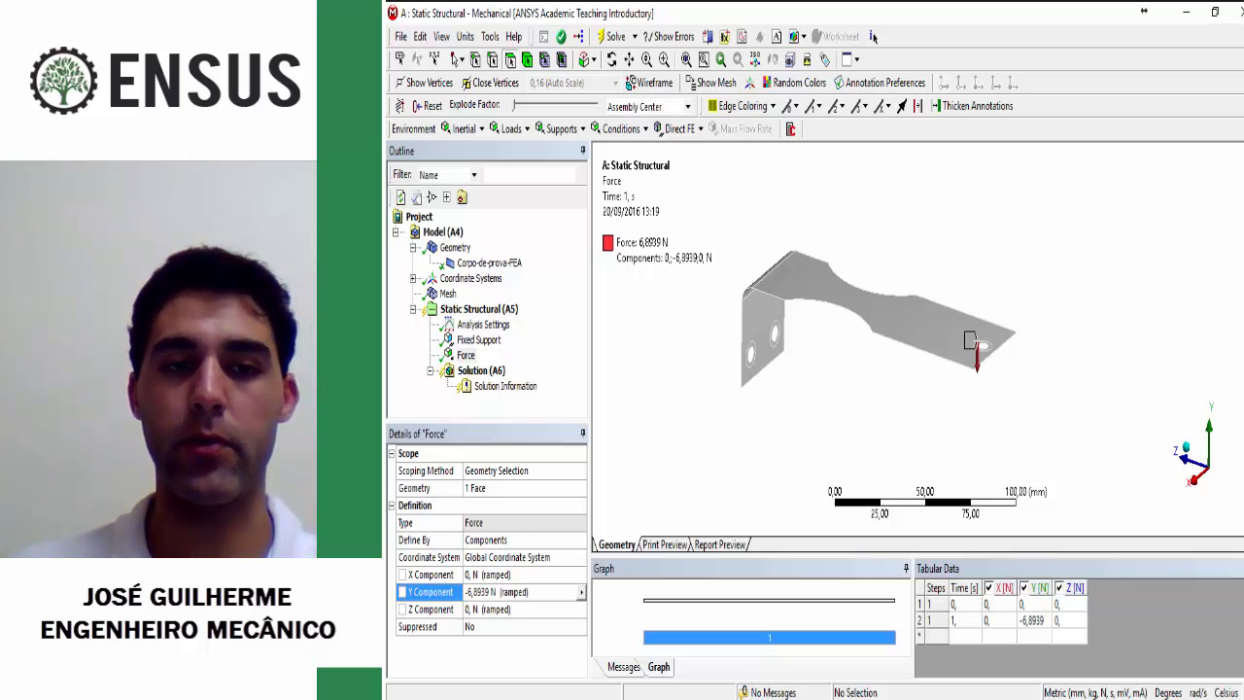
right_click(492, 308)
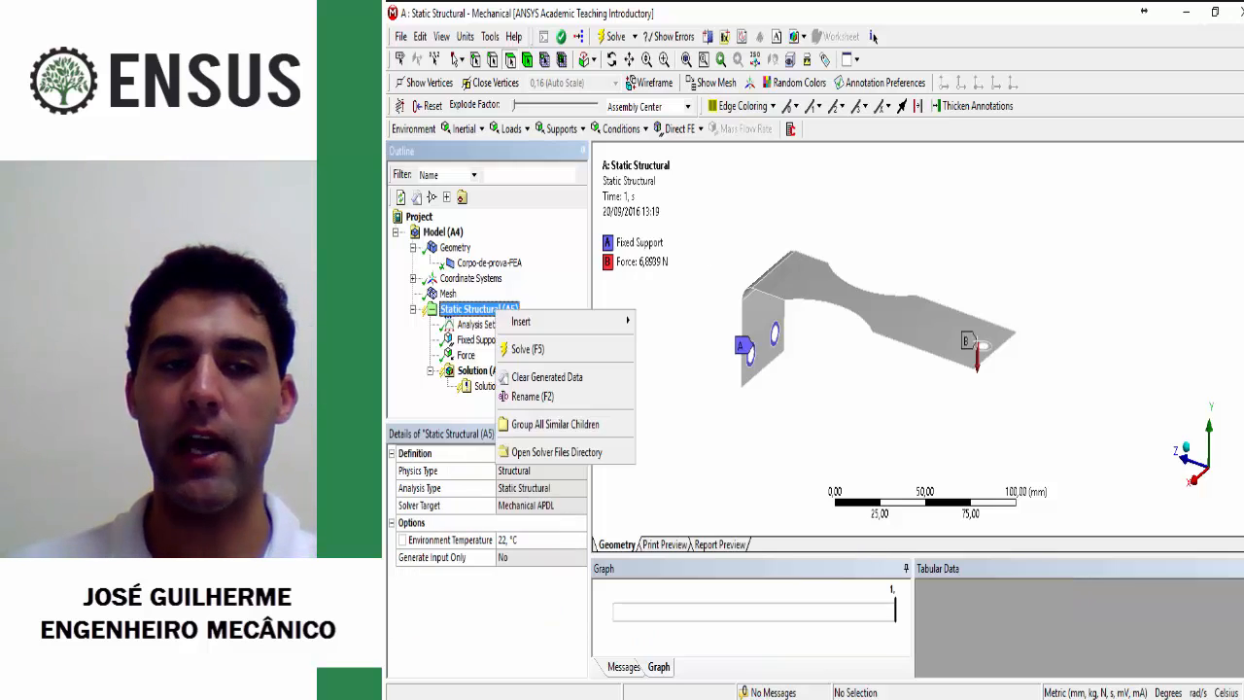
click(527, 350)
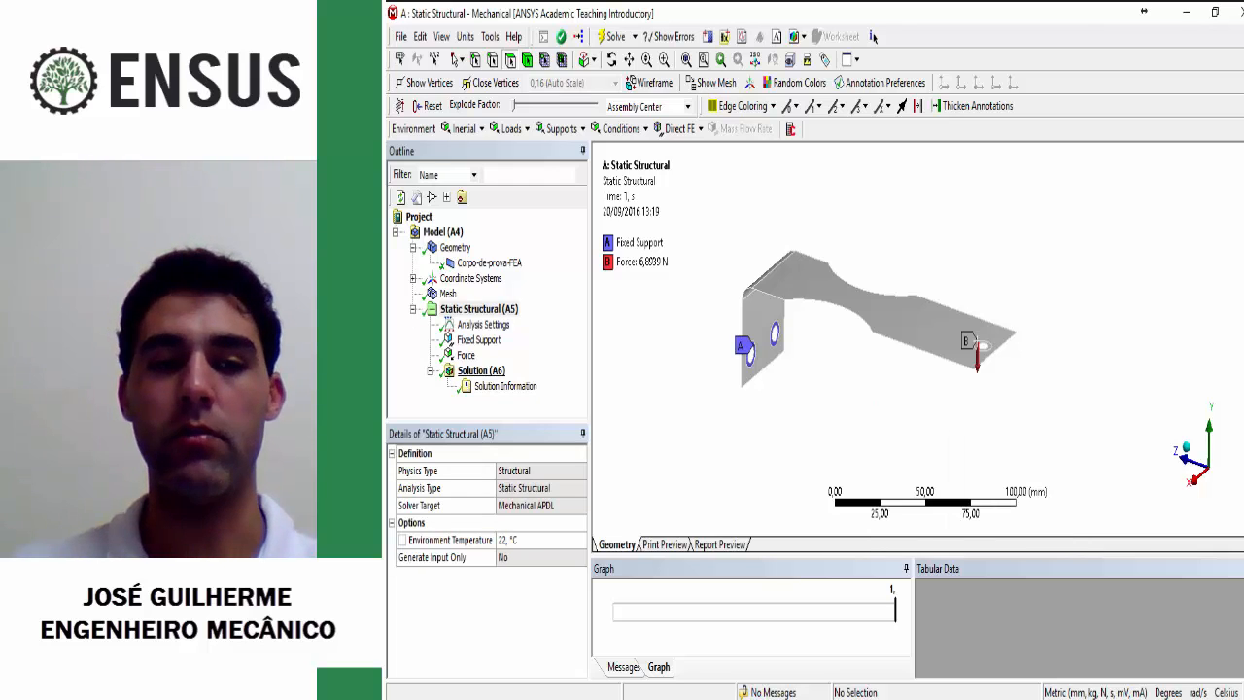
Step: Insert a Total Deformation result for all bodies under Solution
click(481, 370)
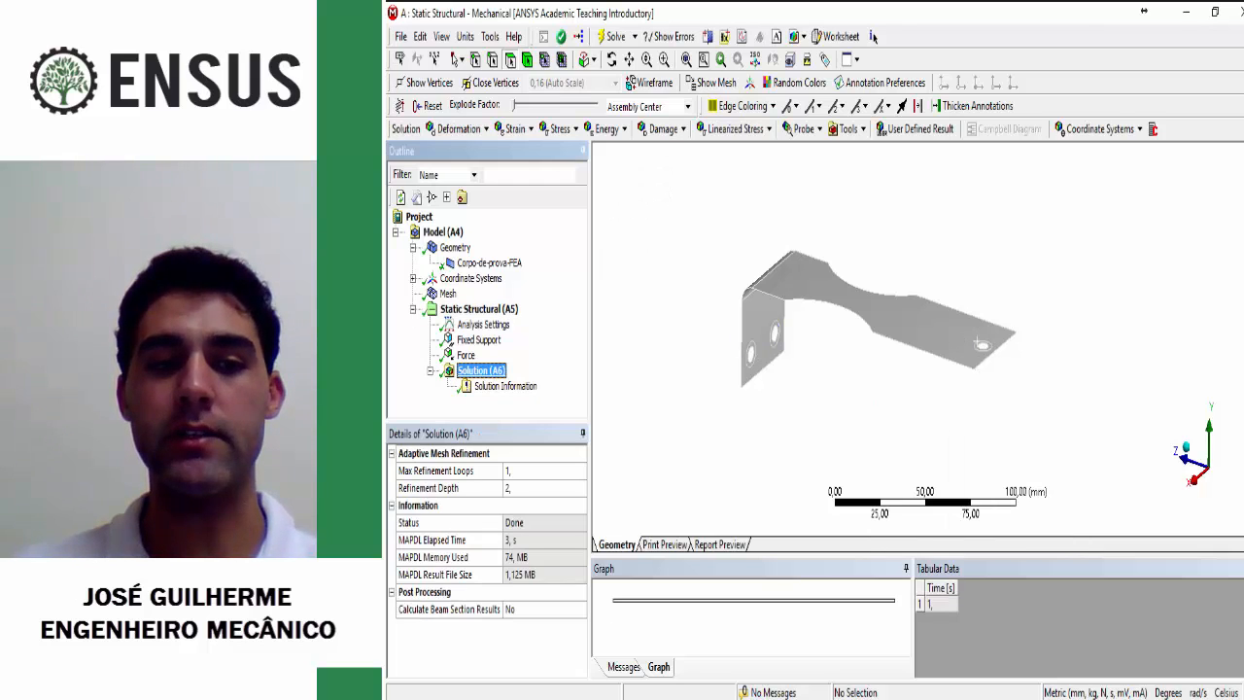
right_click(486, 373)
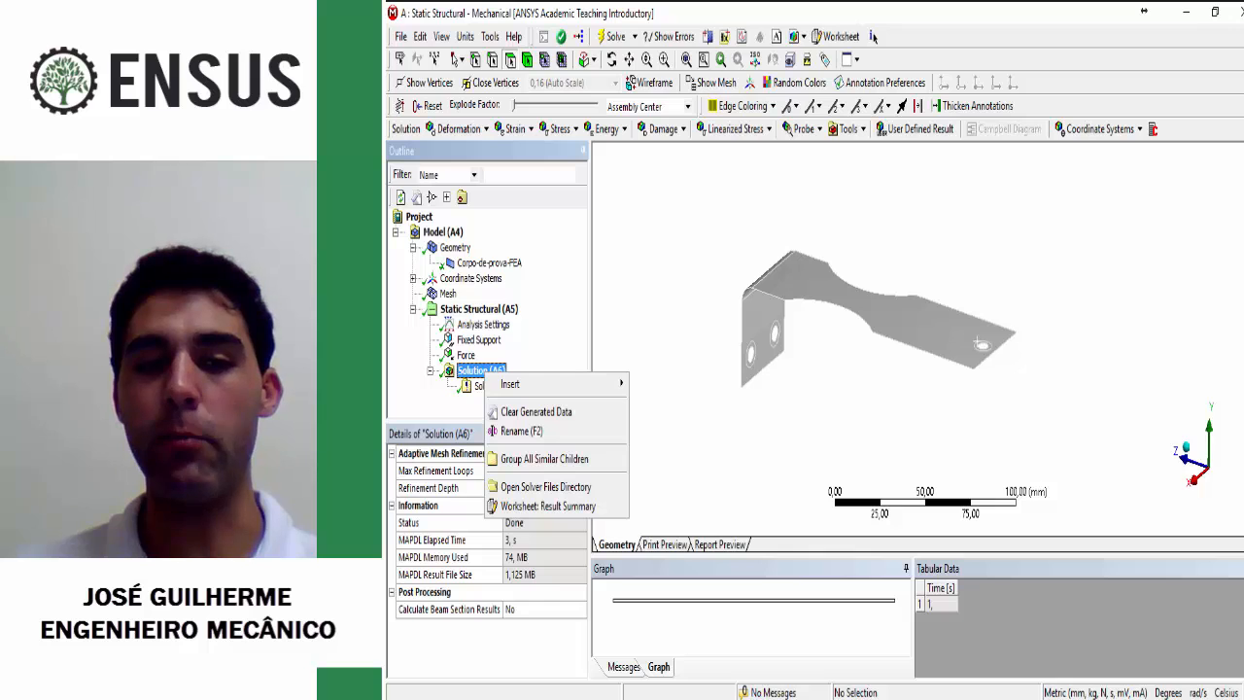
mouse_move(525, 384)
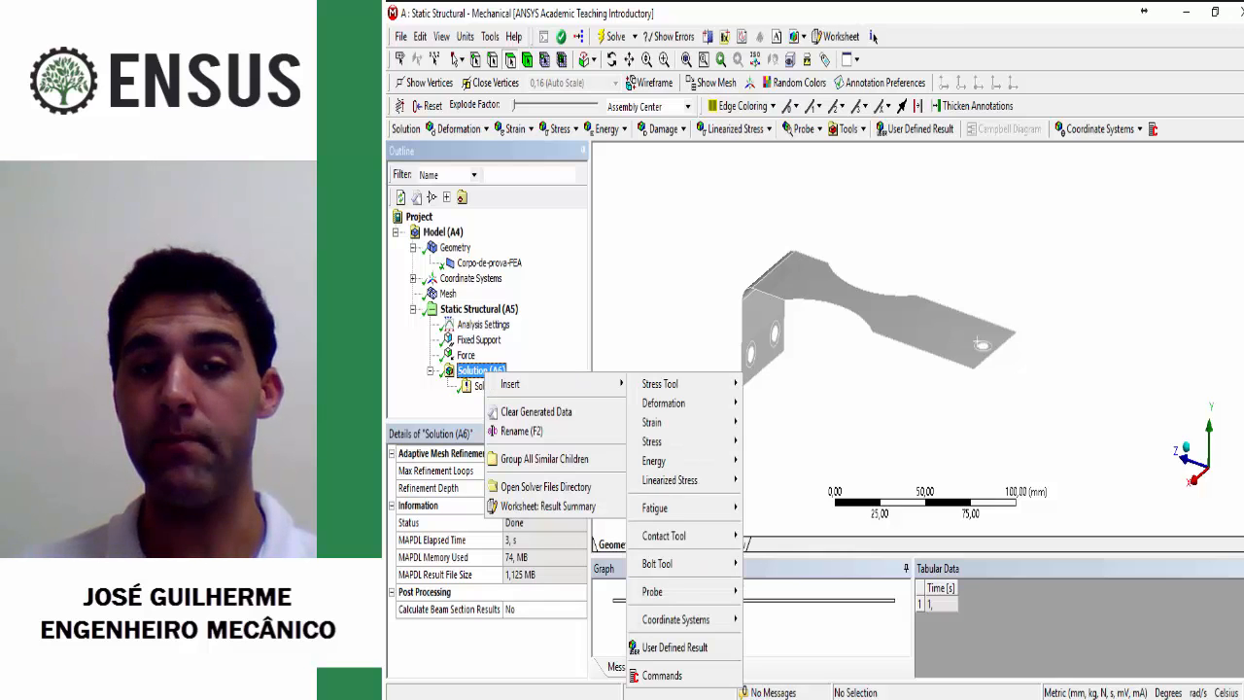
mouse_move(680, 402)
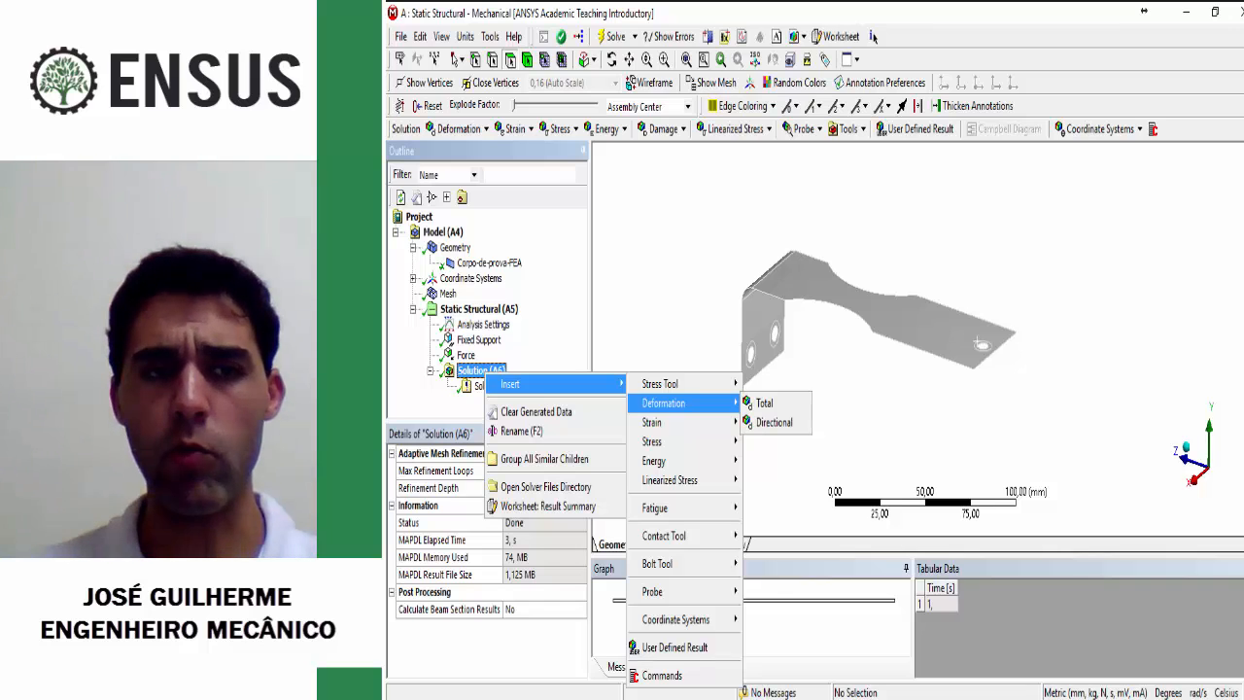
click(765, 402)
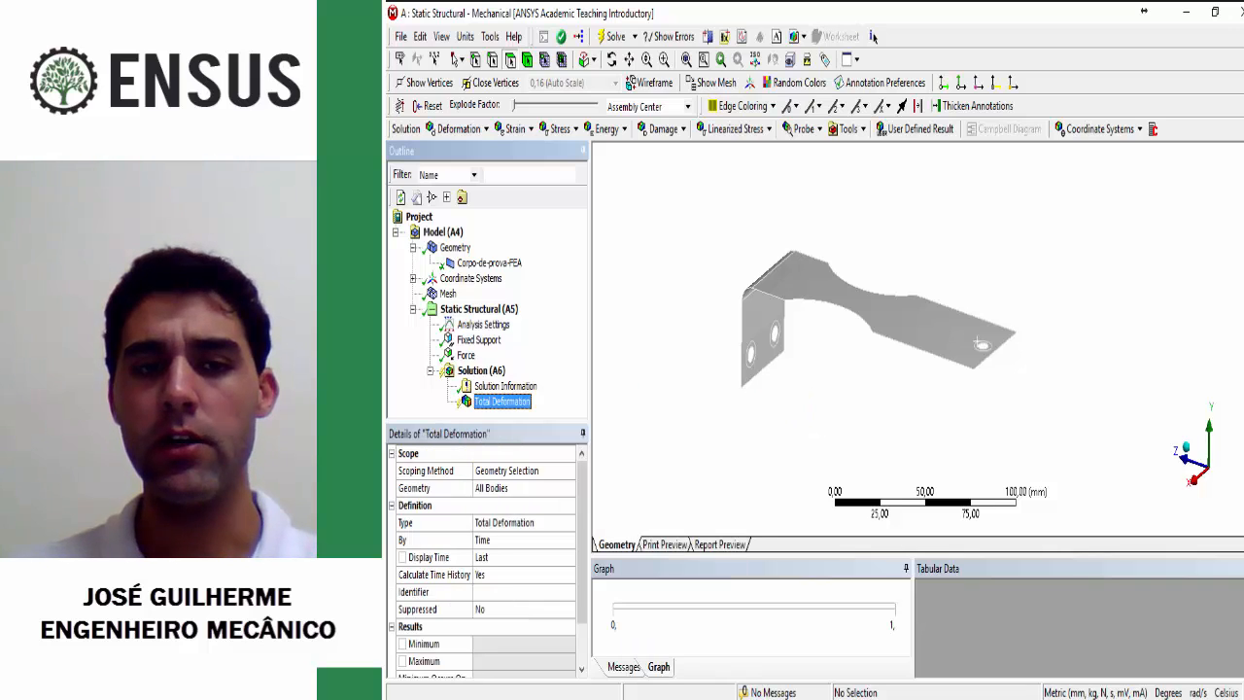
Step: Insert an Equivalent (von-Mises) Stress result for all bodies under Solution
click(473, 370)
right_click(473, 371)
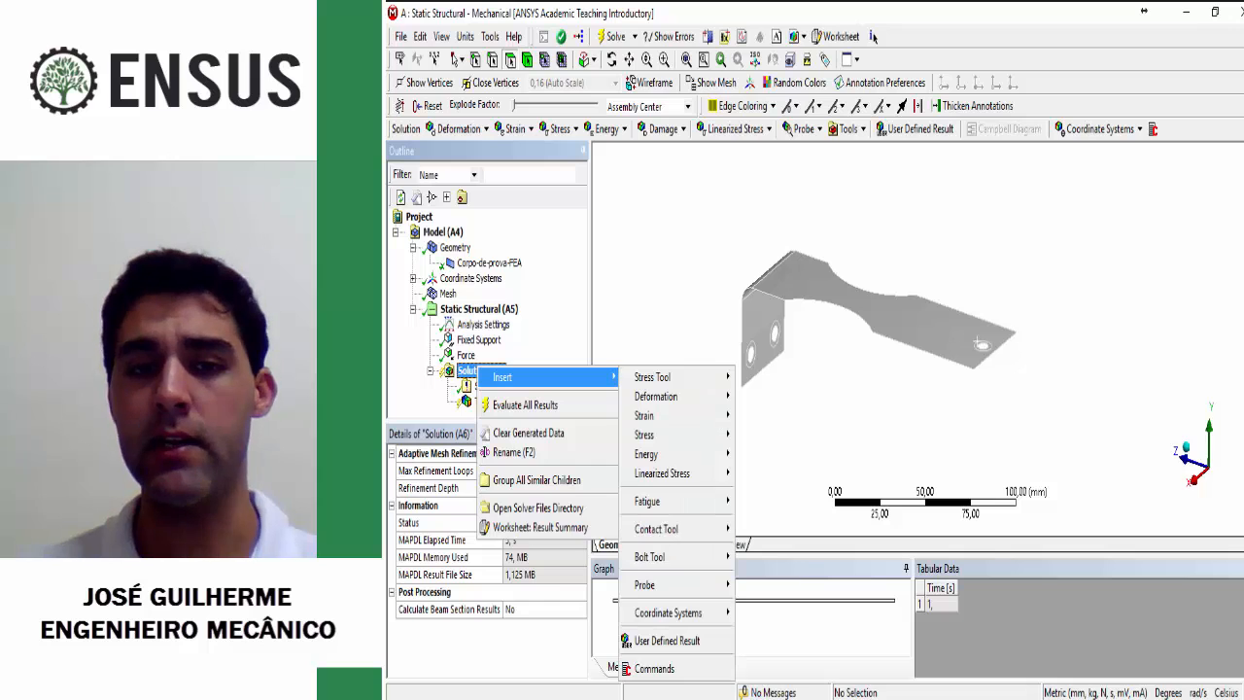
mouse_move(646, 434)
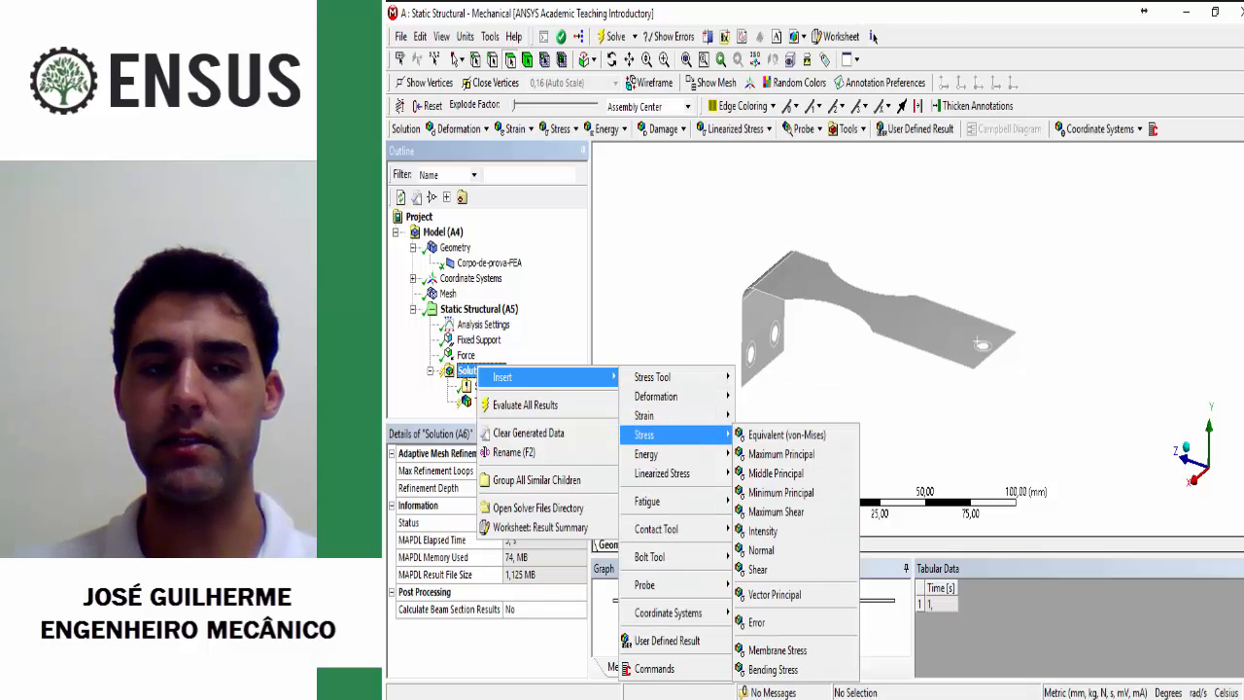
click(786, 434)
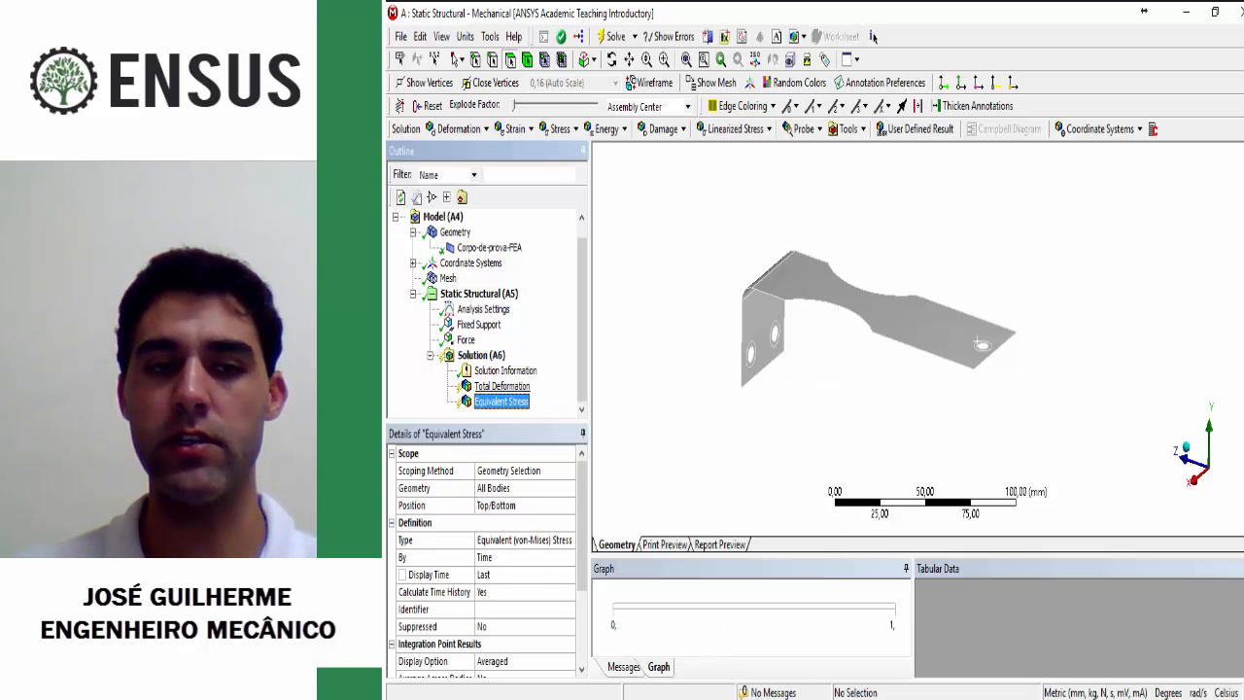
Step: Evaluate all results of the solution and display the Total Deformation plot on the specimen
click(481, 355)
right_click(491, 357)
click(543, 397)
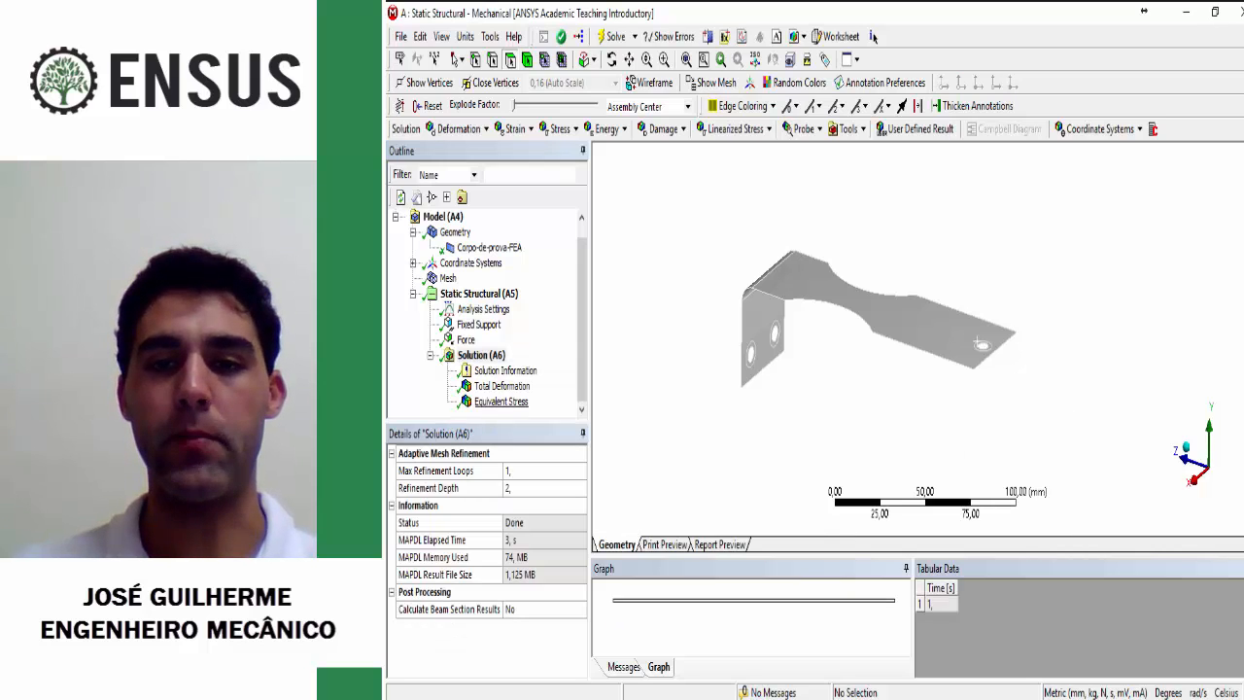
click(501, 387)
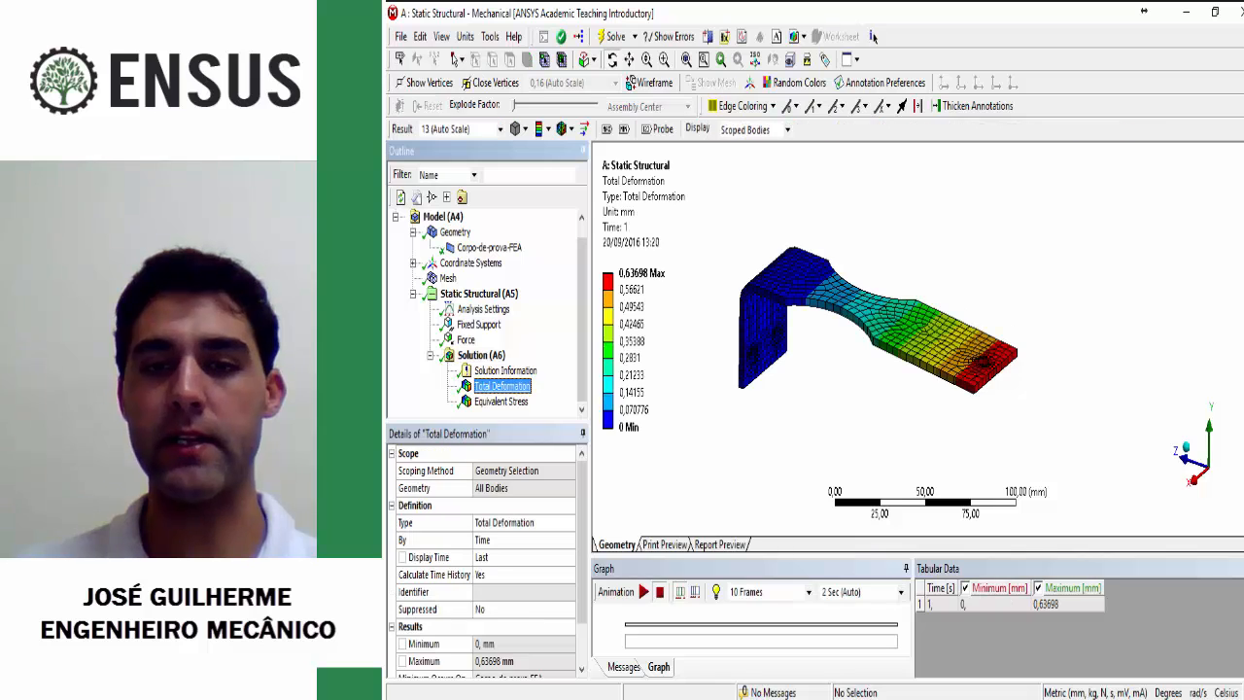
click(914, 342)
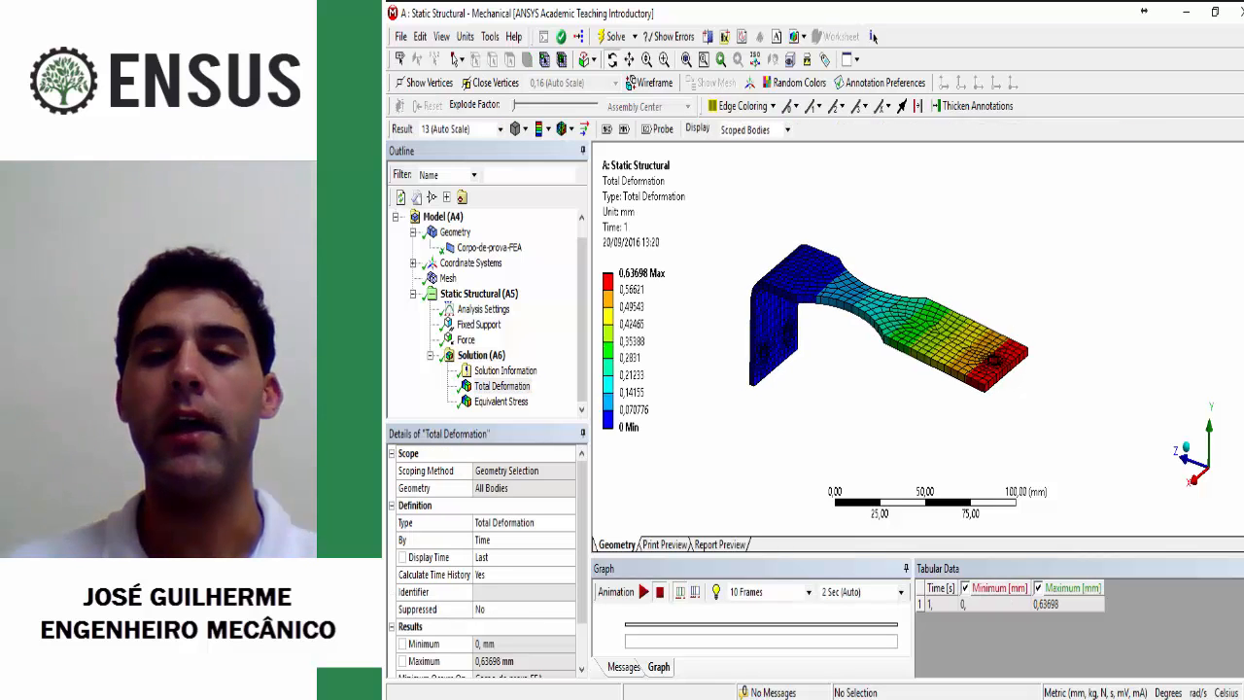
middle_drag(914, 342, 915, 363)
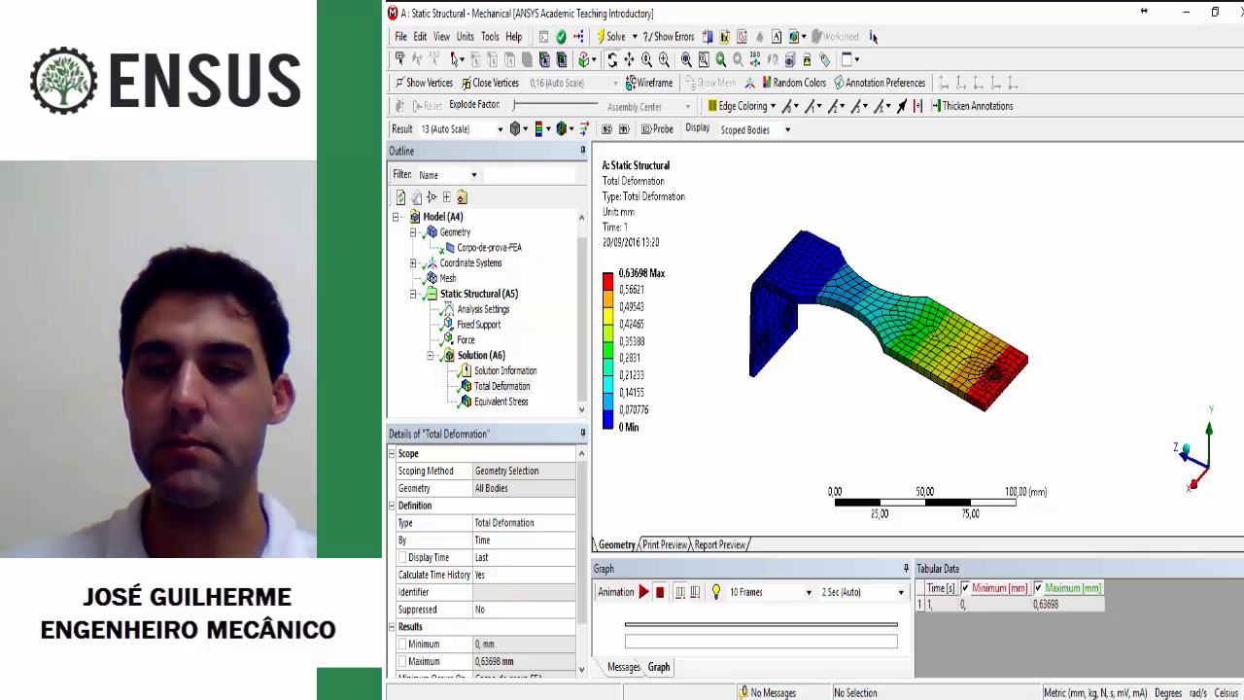
Step: Probe the total deformation beside the hole at the specimen's free end
click(658, 129)
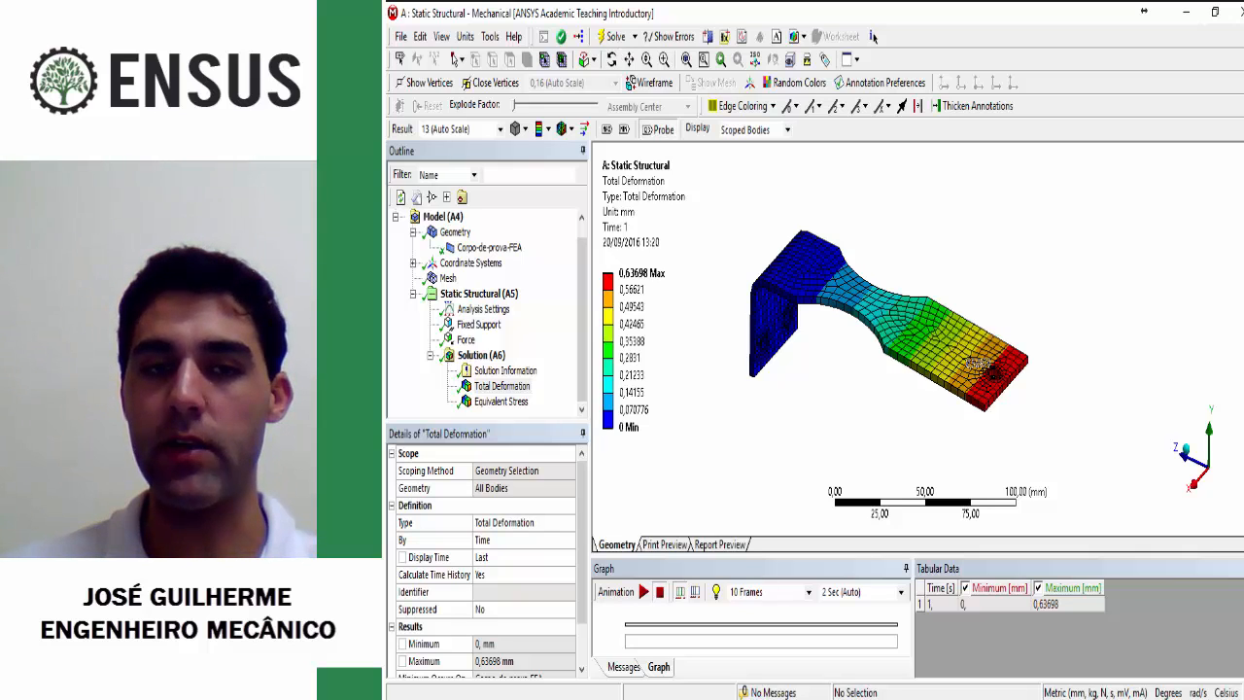
click(1006, 378)
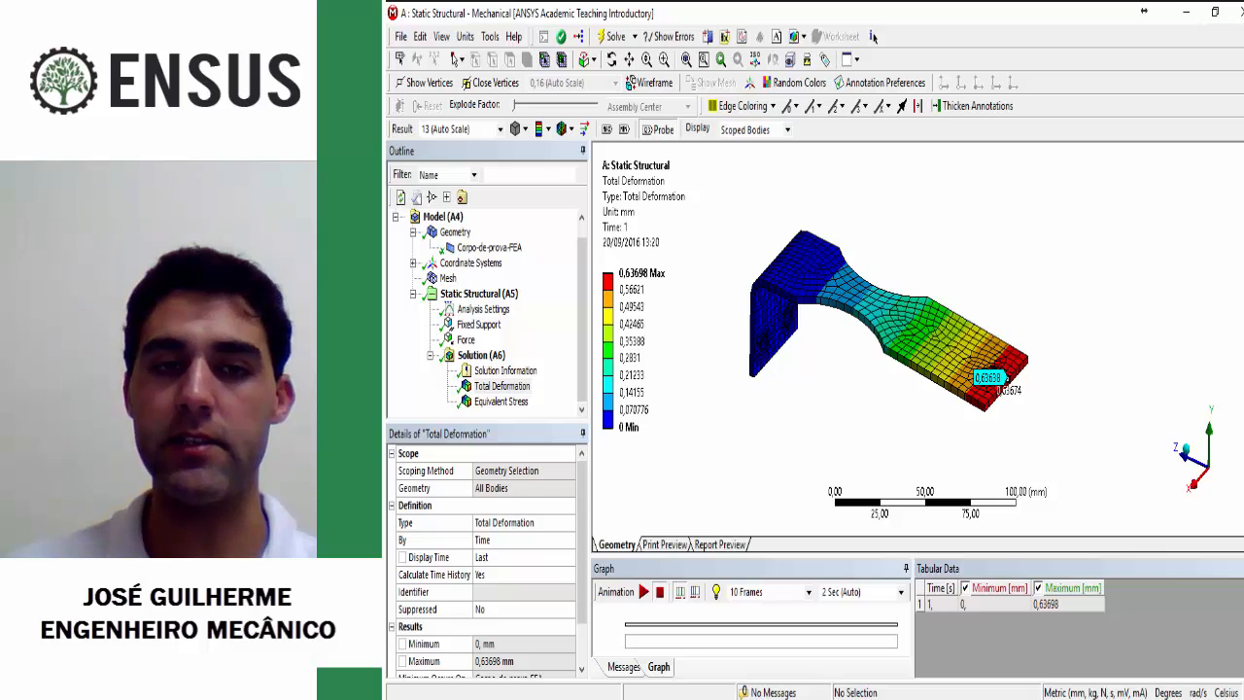
ctrl+middle_drag(989, 400, 977, 389)
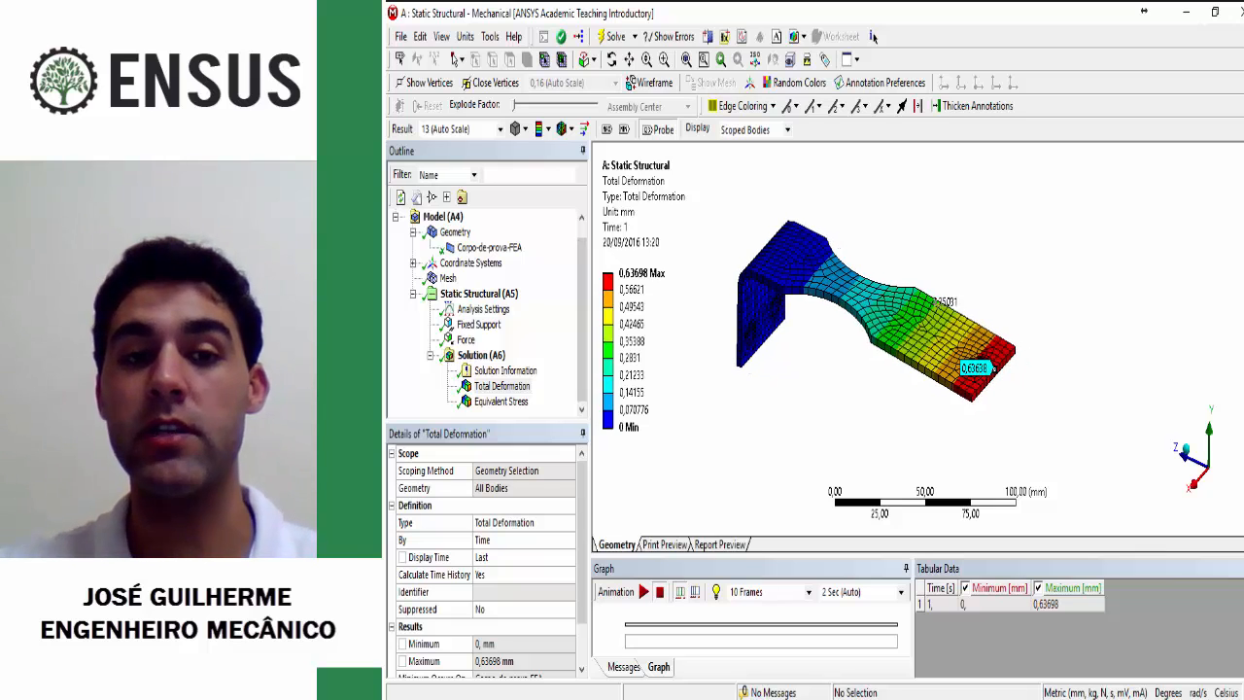
middle_drag(919, 297, 917, 293)
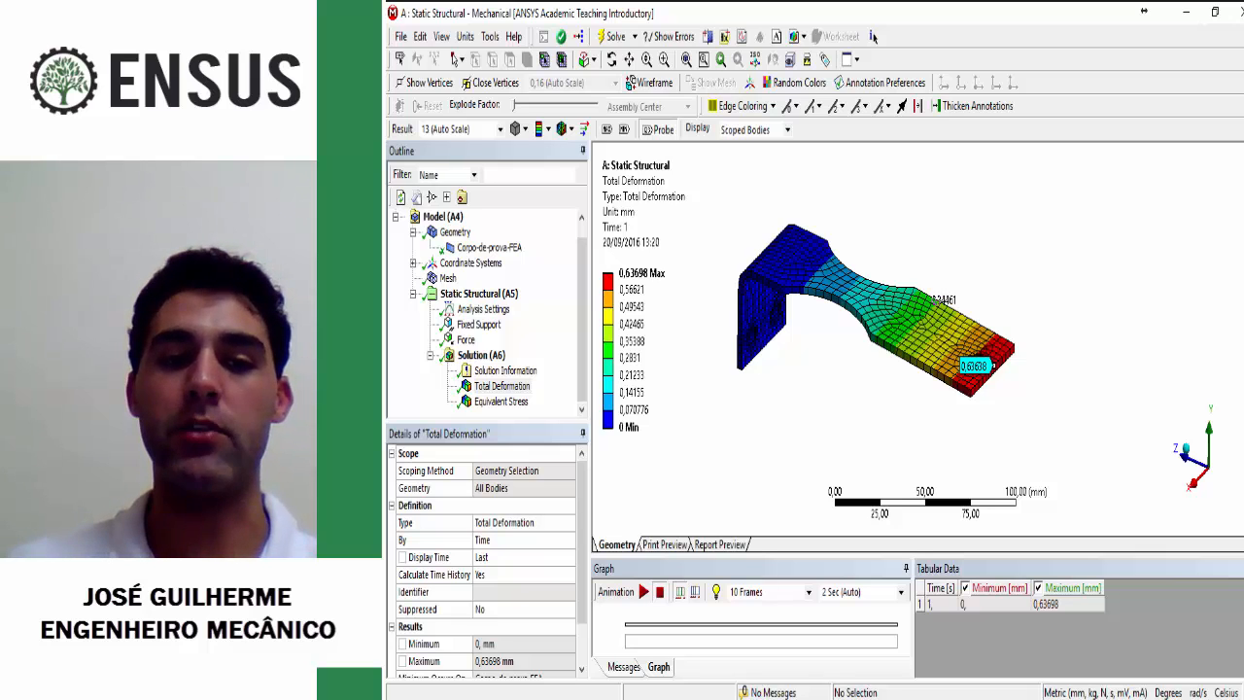
Step: Display the Equivalent Stress plot and mark the maximum value's location on the specimen's narrow neck
click(502, 401)
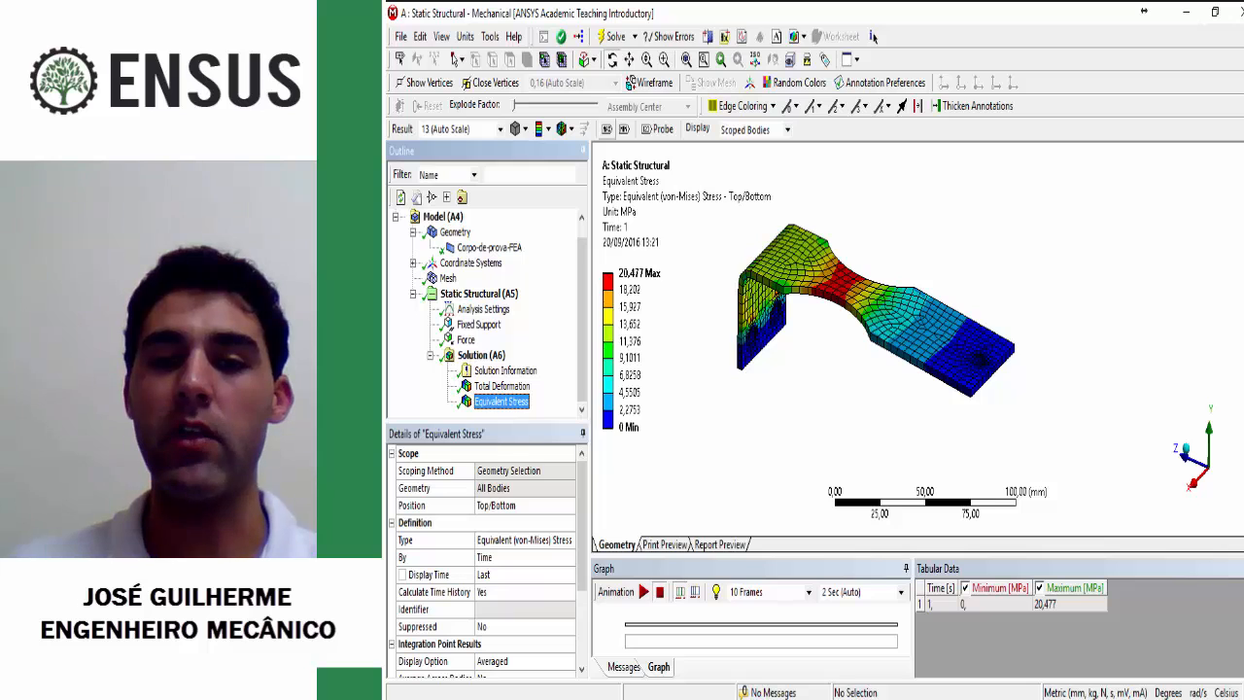
click(608, 130)
mouse_move(899, 311)
middle_down()
mouse_move(901, 370)
mouse_move(904, 318)
middle_up()
scroll(902, 340, up, 2)
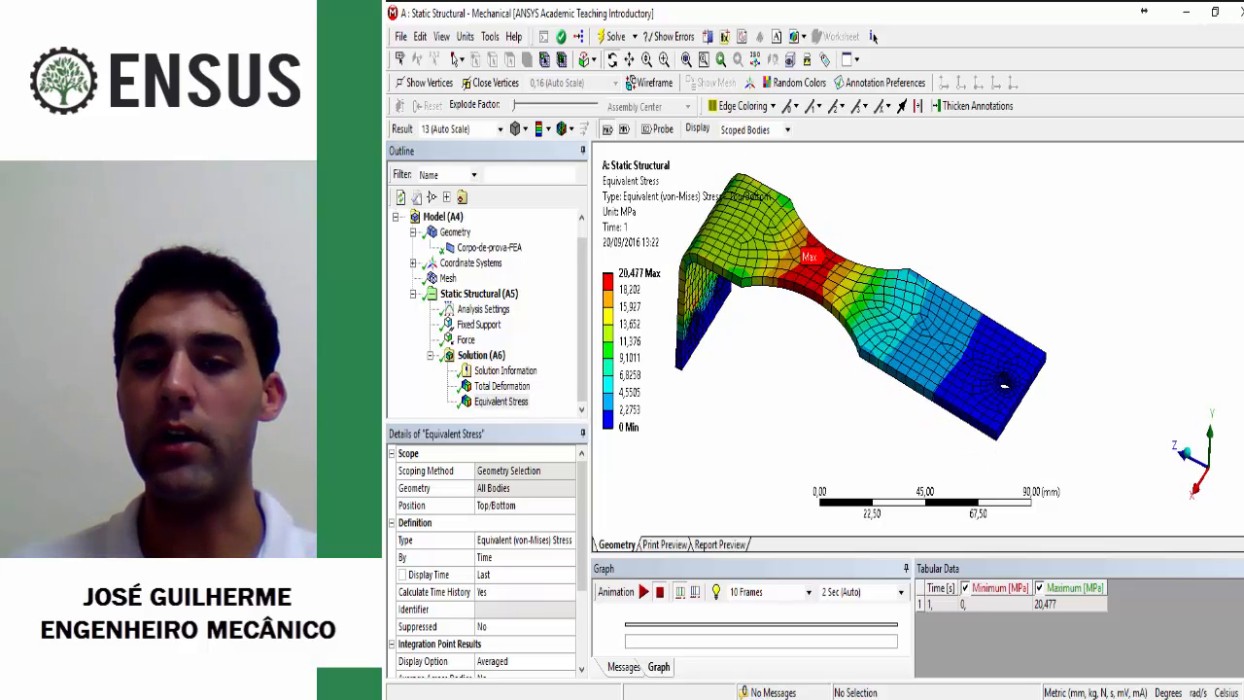
scroll(874, 330, up, 2)
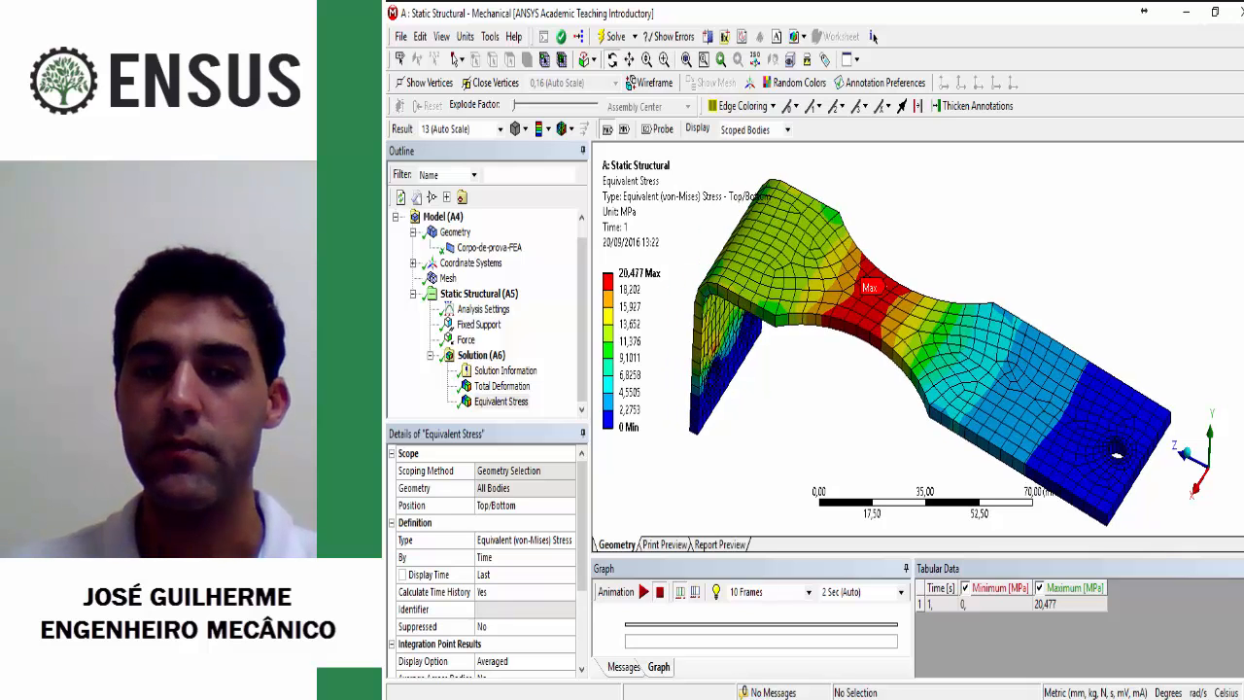
ctrl+middle_drag(875, 331, 865, 321)
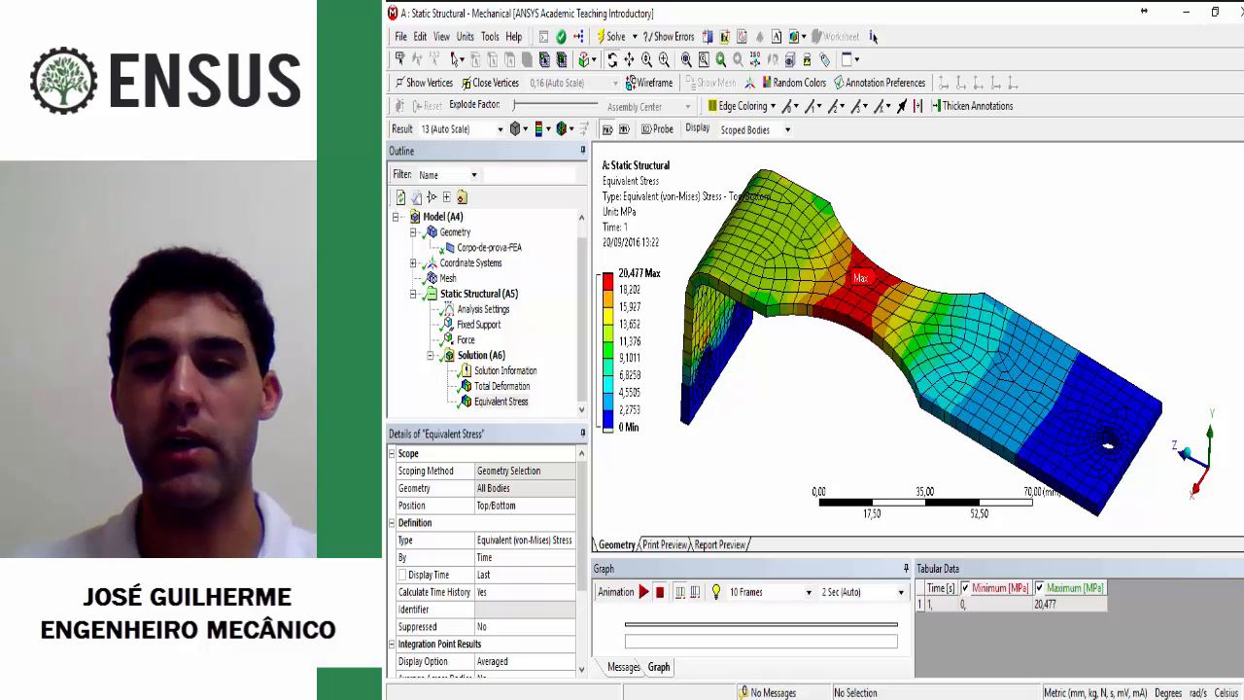